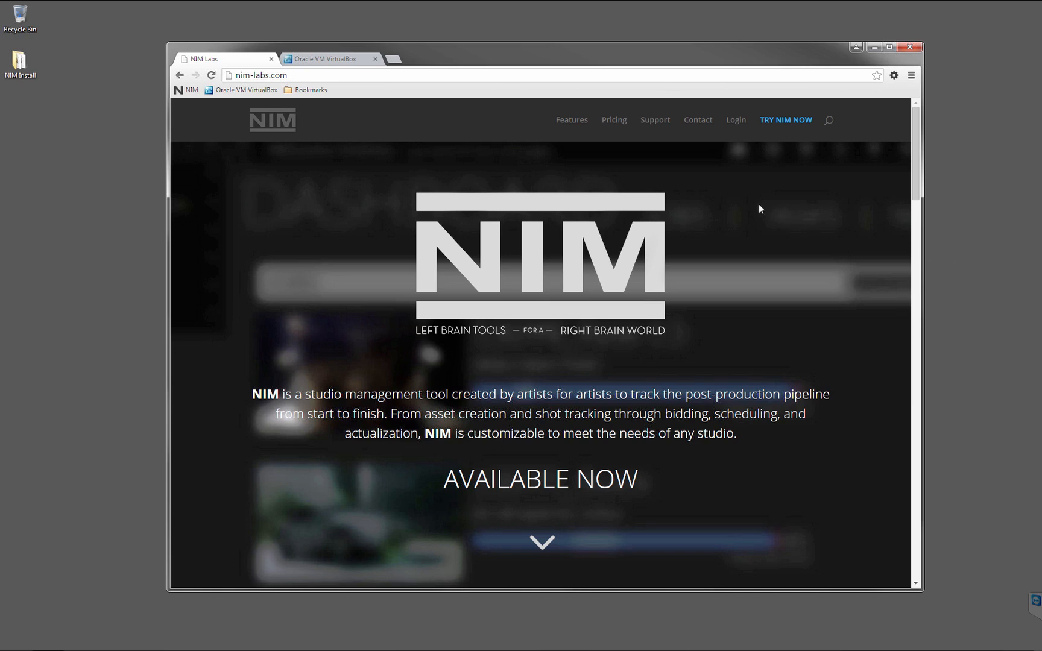
Download the NIM_VM_v1-0-0-150825.ova virtual machine file from the downloads page of the NIM Labs client portal.
{"action": "left_click", "coordinate": [737, 123]}
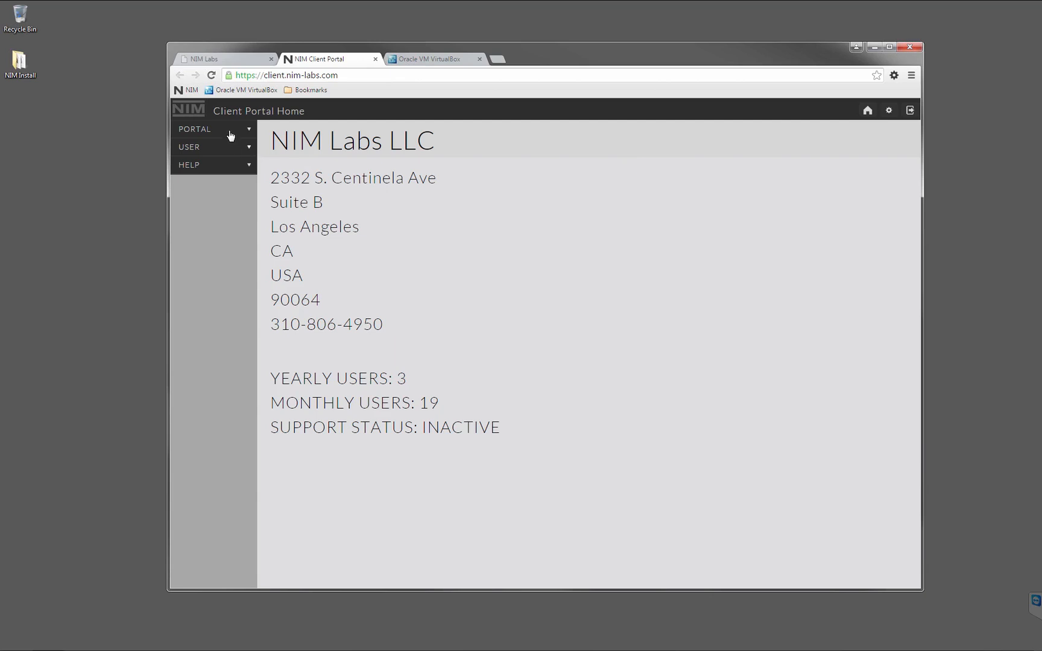
{"action": "left_click", "coordinate": [229, 133]}
{"action": "left_click", "coordinate": [196, 176]}
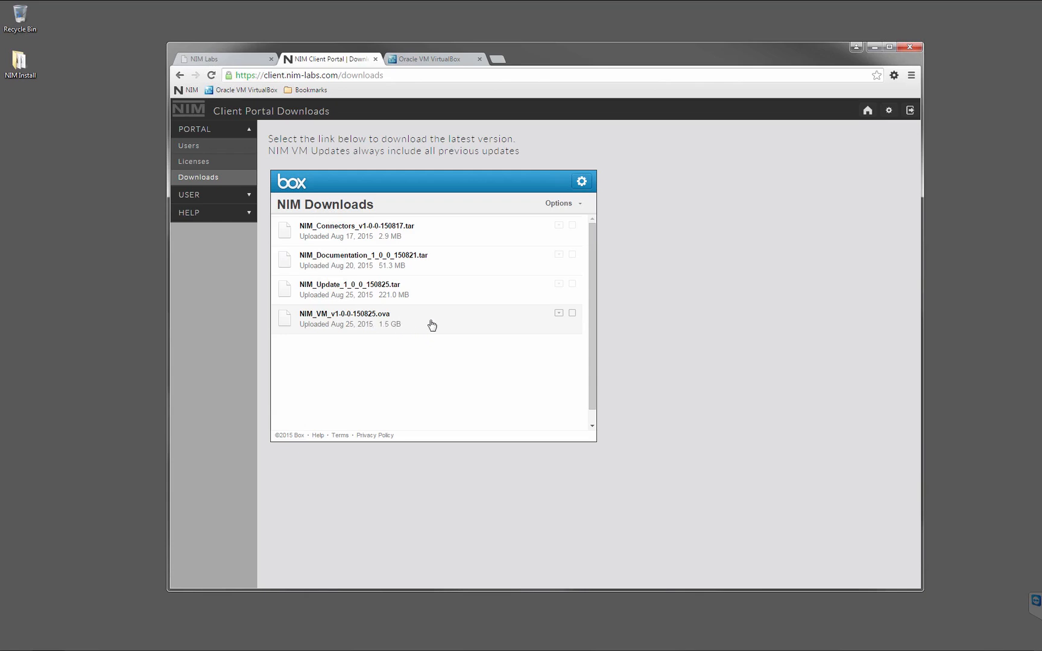
{"action": "left_click", "coordinate": [559, 314]}
{"action": "left_click", "coordinate": [567, 341]}
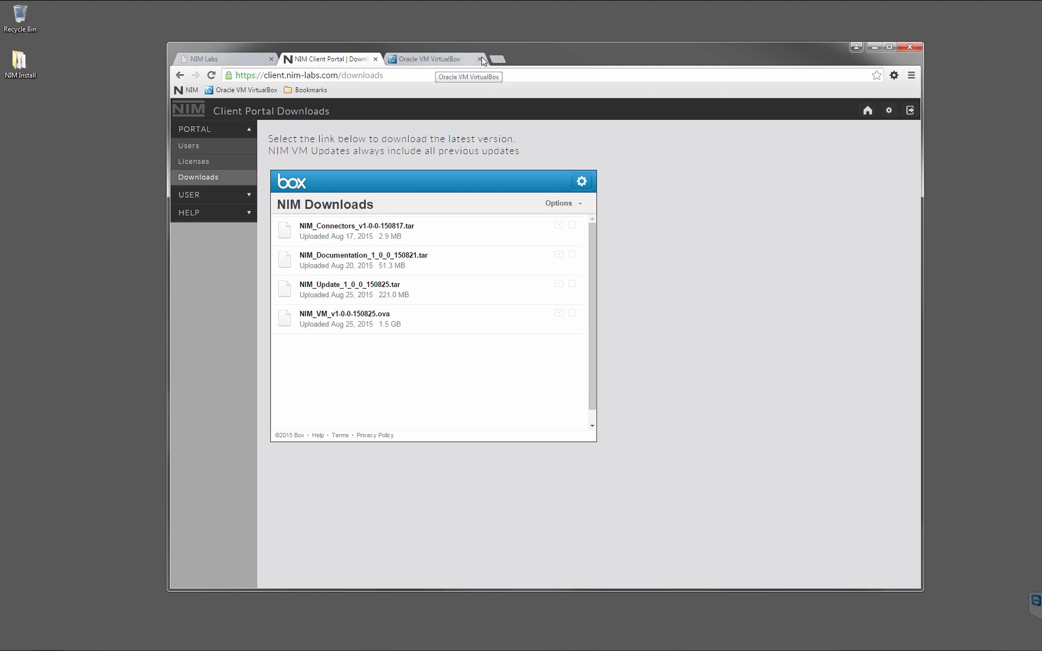
Download the VirtualBox 5.0.4 platform package for Windows hosts from the VirtualBox website.
{"action": "left_click", "coordinate": [446, 60]}
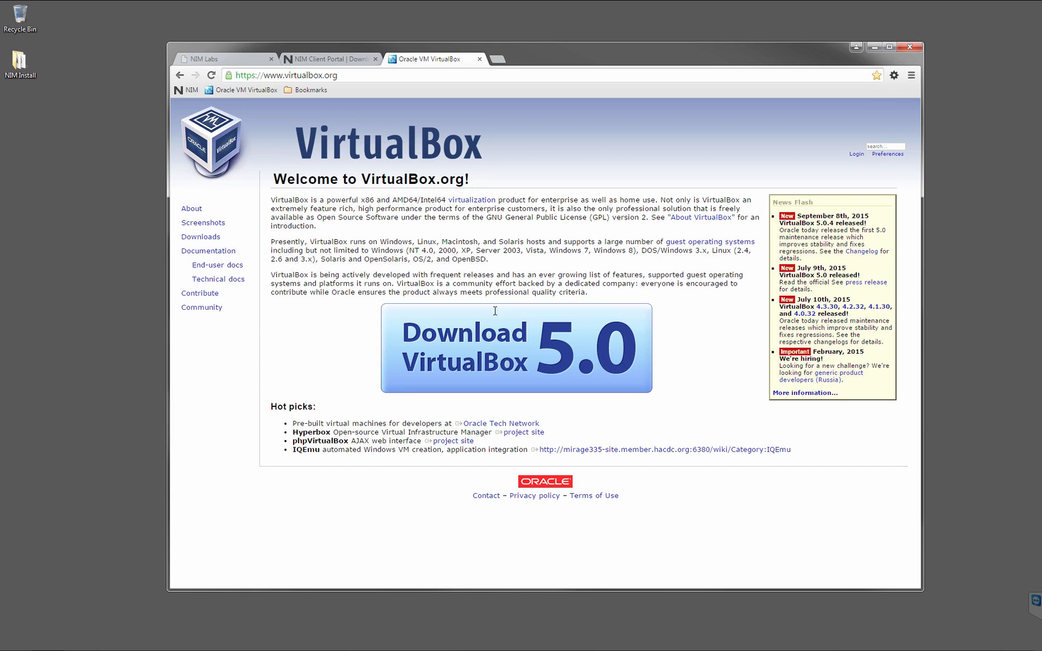
{"action": "left_click", "coordinate": [526, 348]}
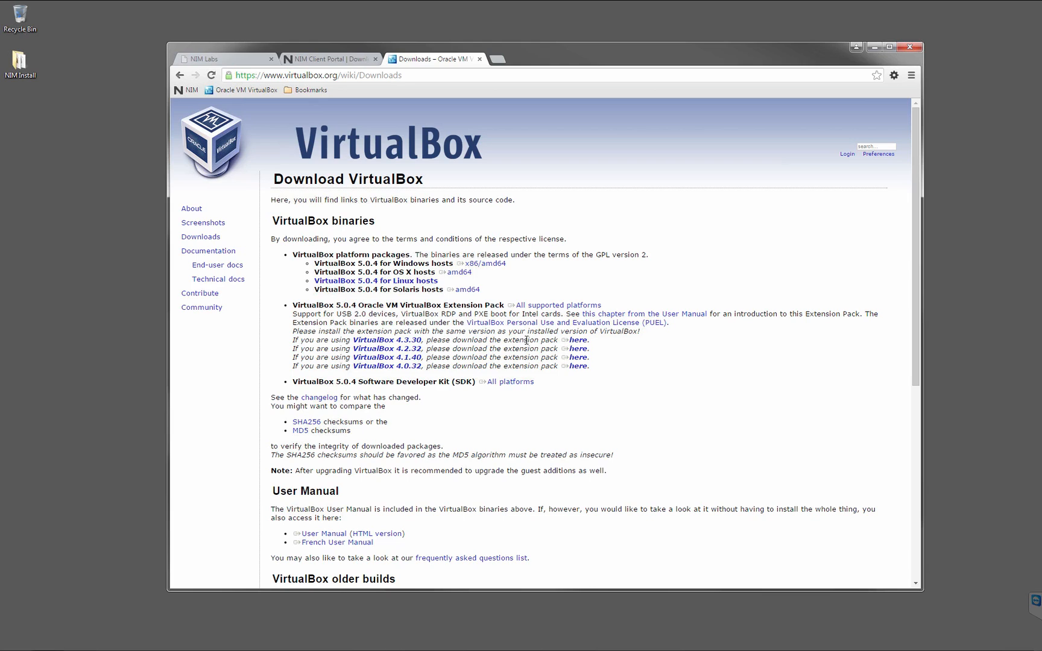
{"action": "left_click", "coordinate": [486, 267]}
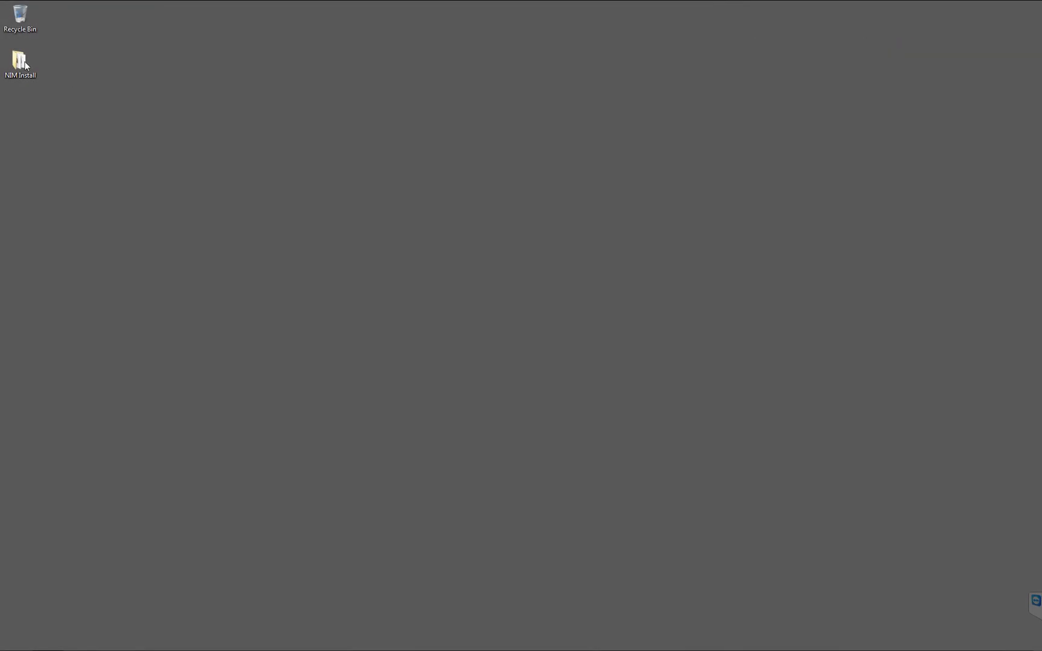
Install VirtualBox 5.0.4 from VirtualBox-5.0.4-102546-Win.exe in the NIM Install folder with the default options, and launch it on completion.
{"action": "double_click", "coordinate": [25, 65]}
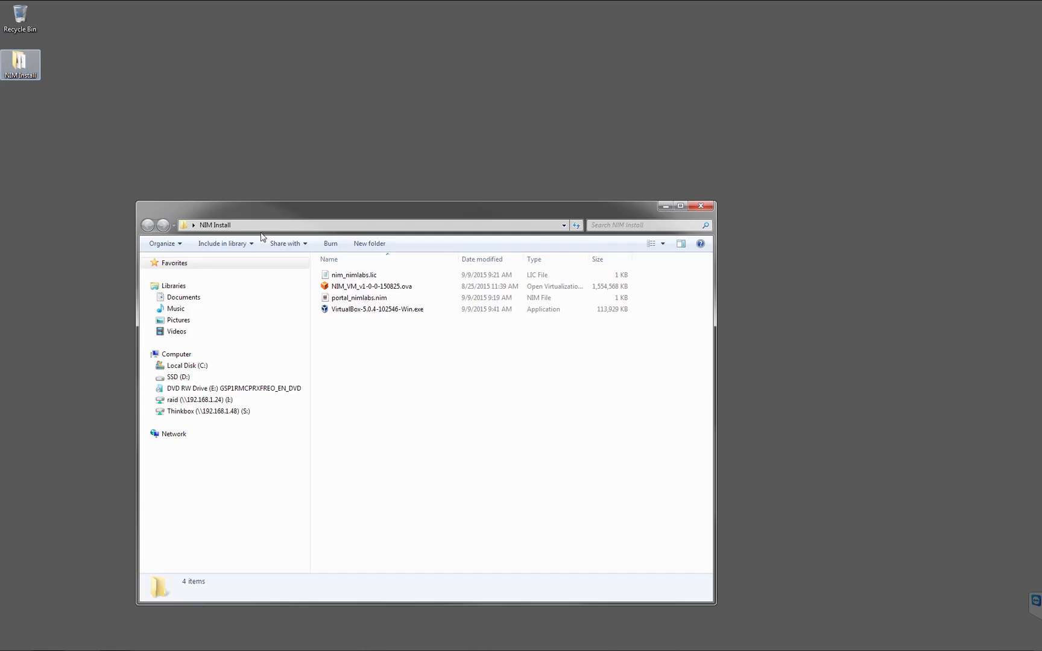
{"action": "double_click", "coordinate": [379, 310]}
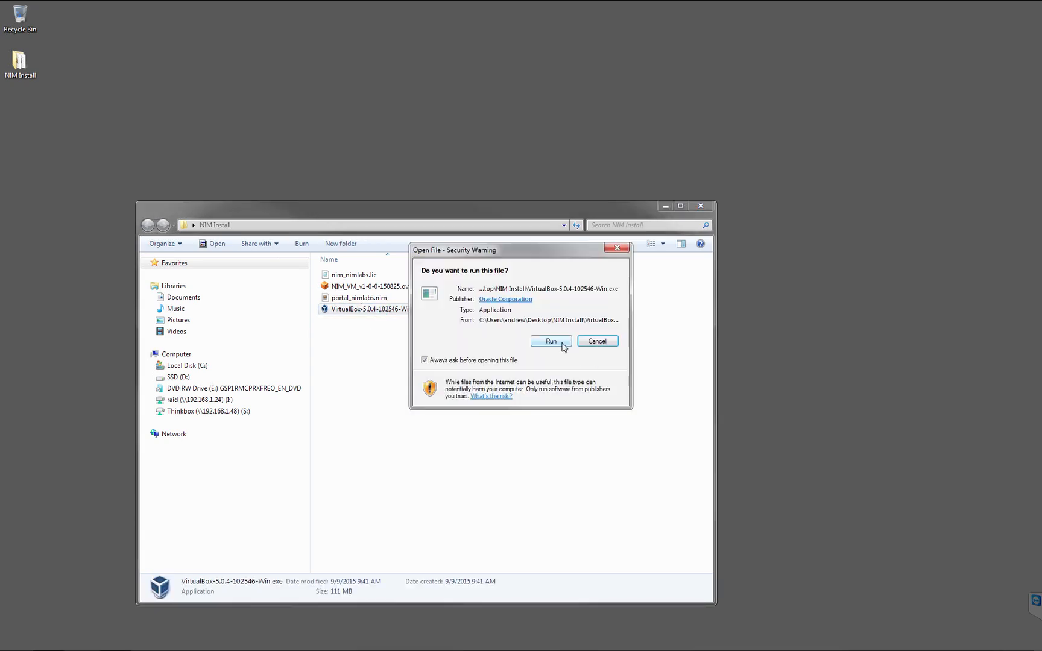
{"action": "left_click", "coordinate": [551, 341]}
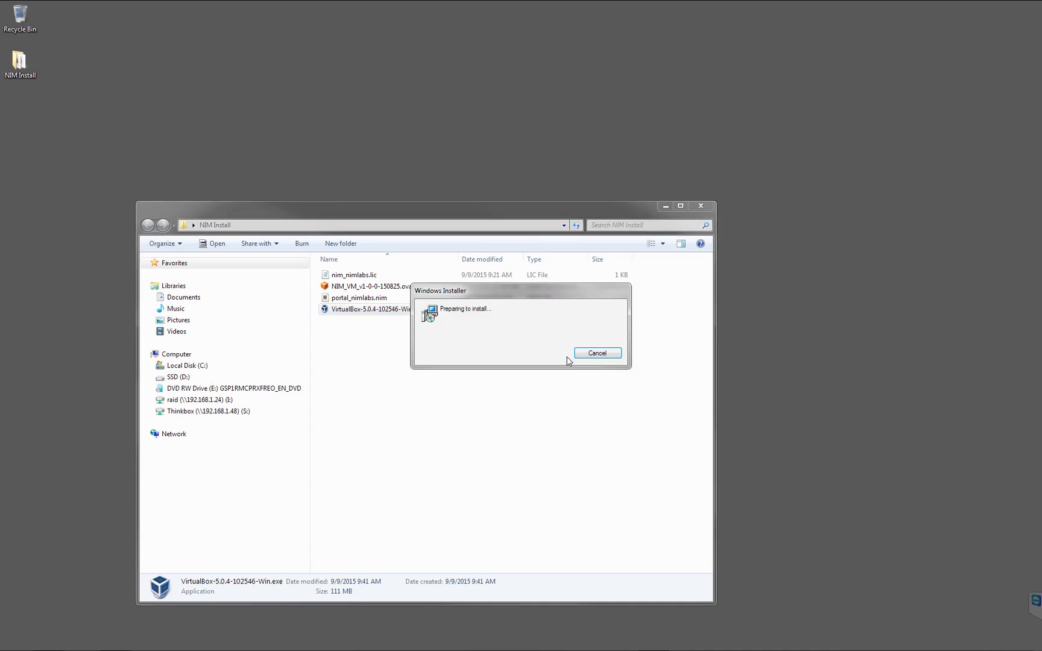
{"action": "left_click", "coordinate": [581, 417]}
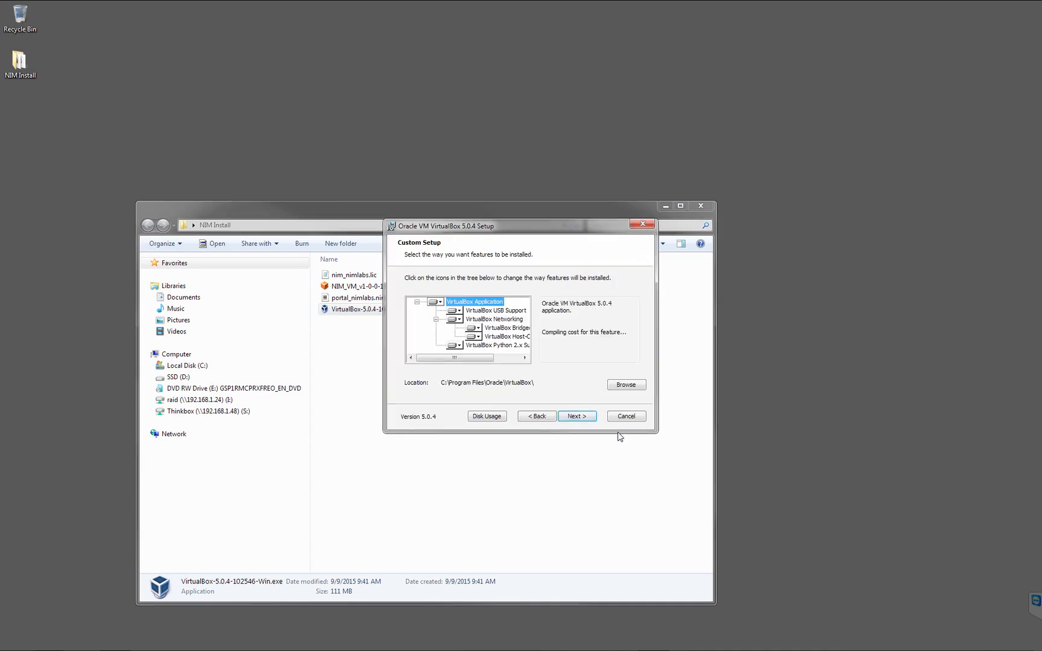
{"action": "left_click", "coordinate": [581, 417]}
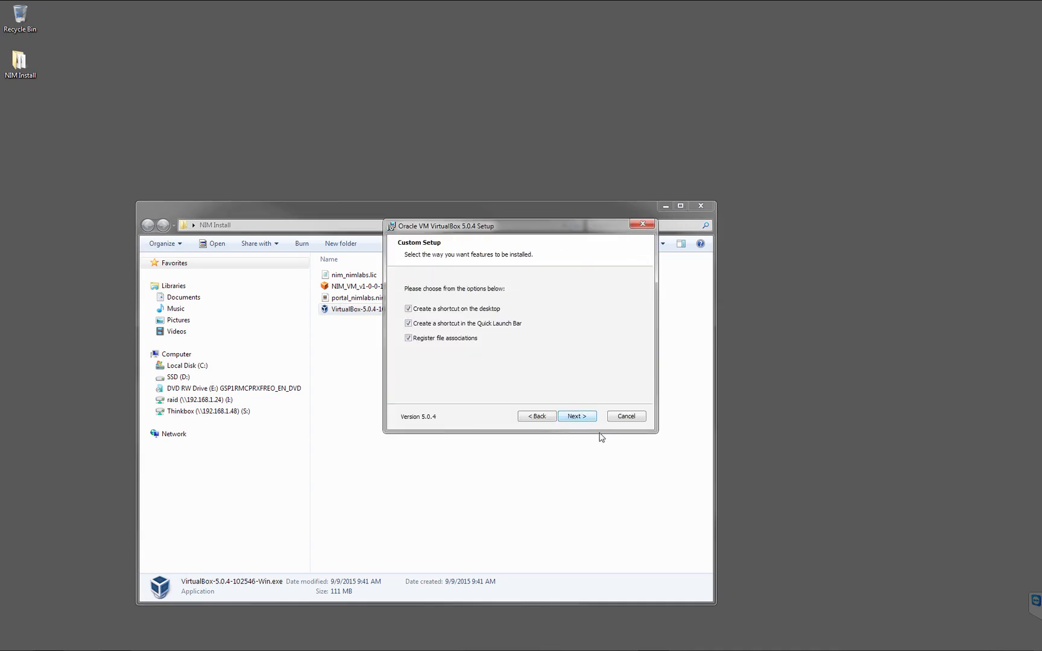
{"action": "left_click", "coordinate": [586, 418]}
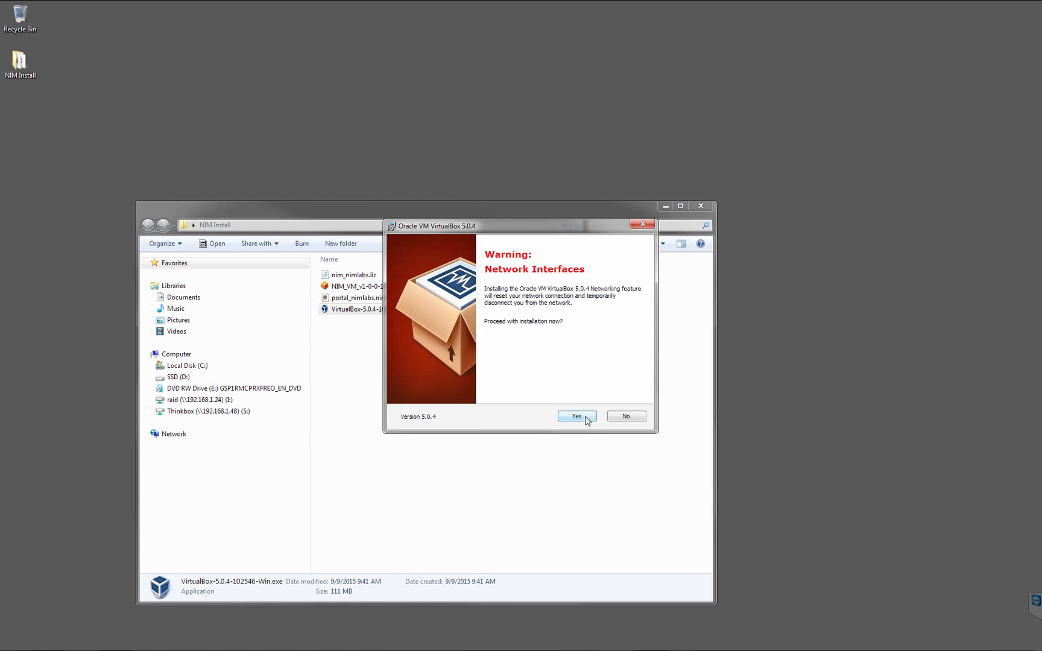
{"action": "left_click", "coordinate": [586, 417]}
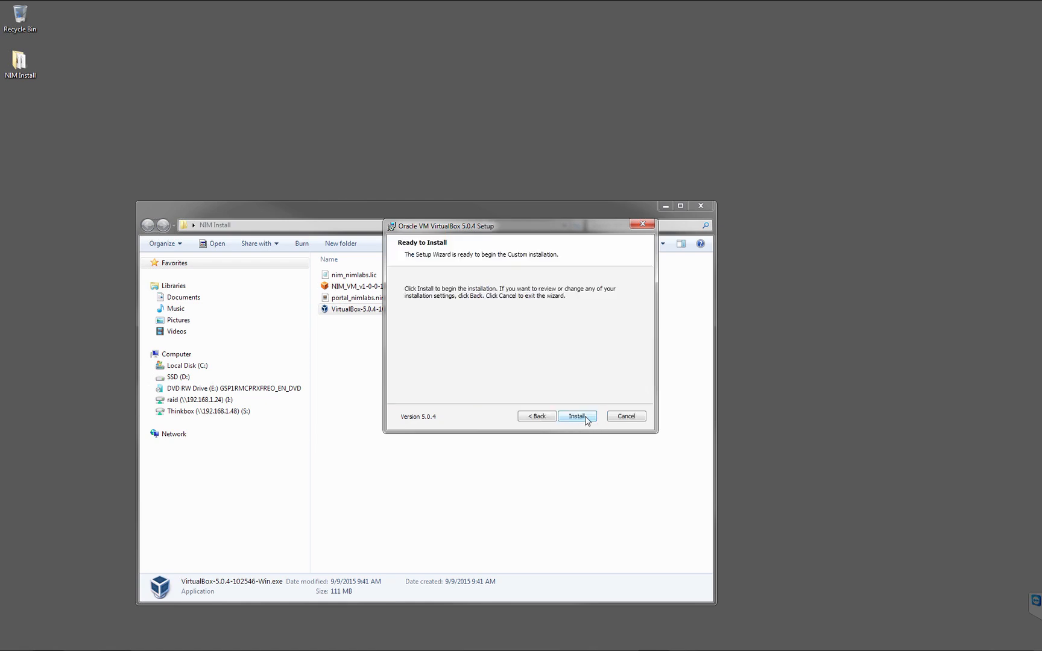
{"action": "left_click", "coordinate": [577, 416]}
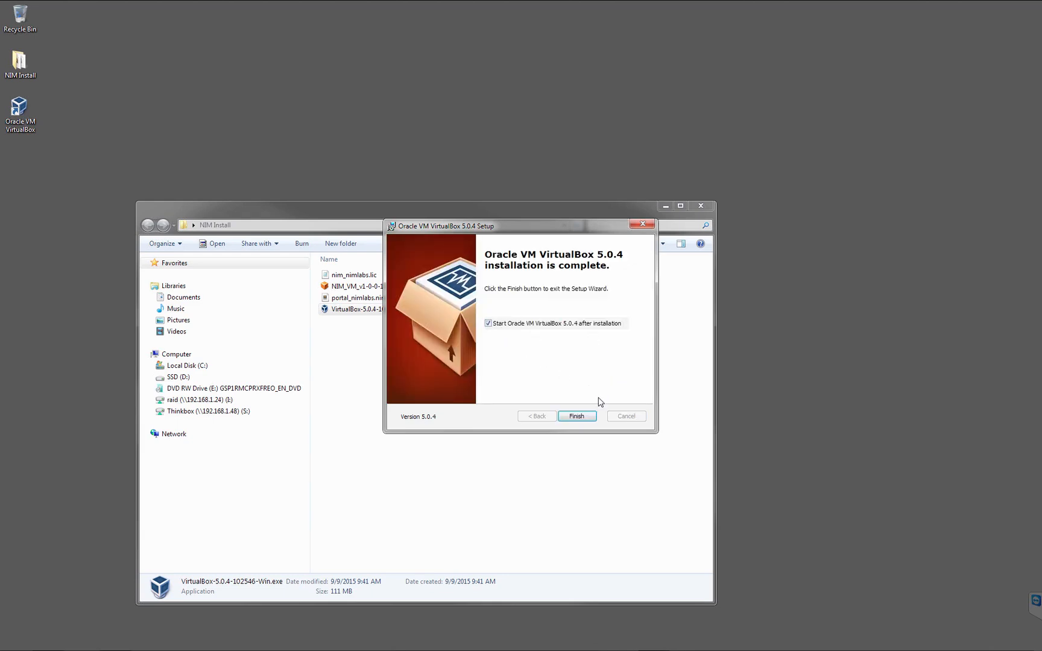
{"action": "left_click", "coordinate": [578, 417]}
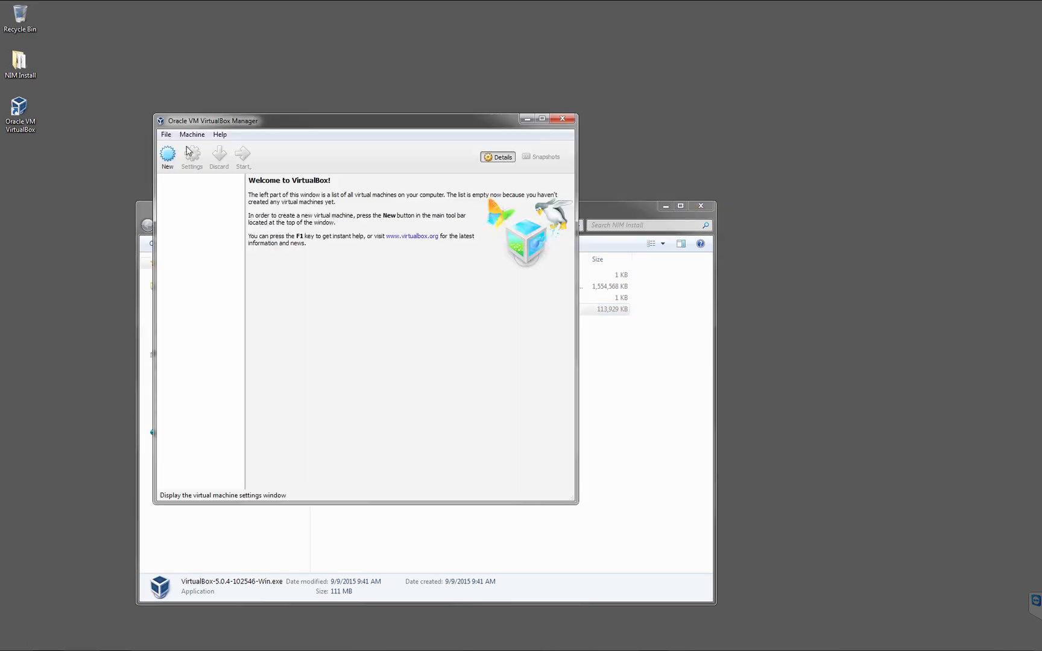
Start an appliance import in VirtualBox using NIM_VM_v1-0-0-150825.ova from the NIM Install folder and continue to the appliance settings.
{"action": "left_click", "coordinate": [170, 137]}
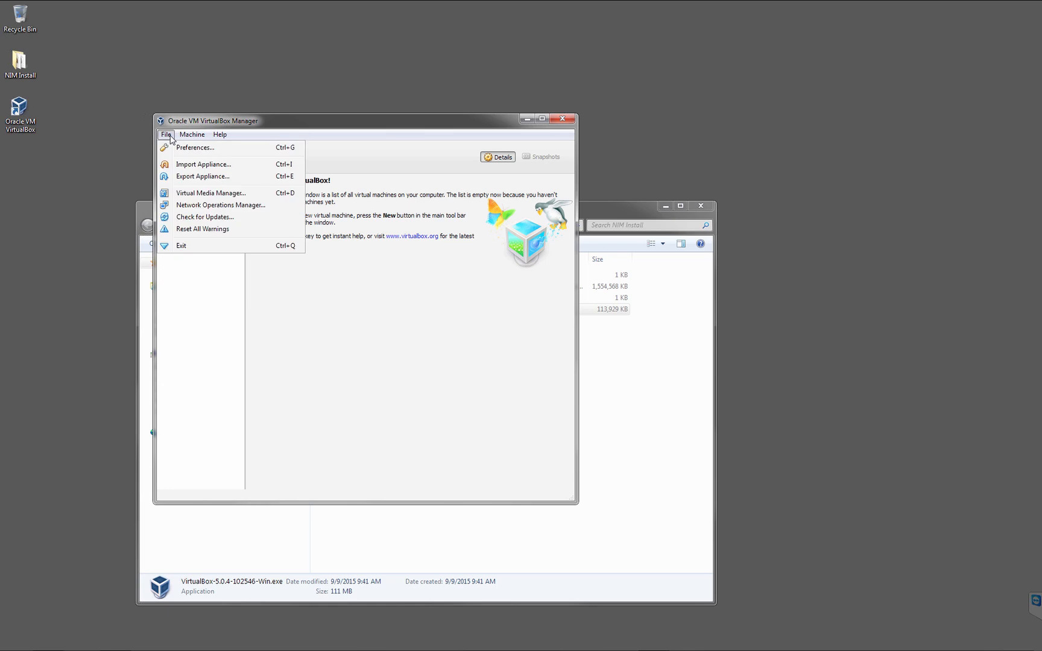
{"action": "left_click", "coordinate": [215, 165]}
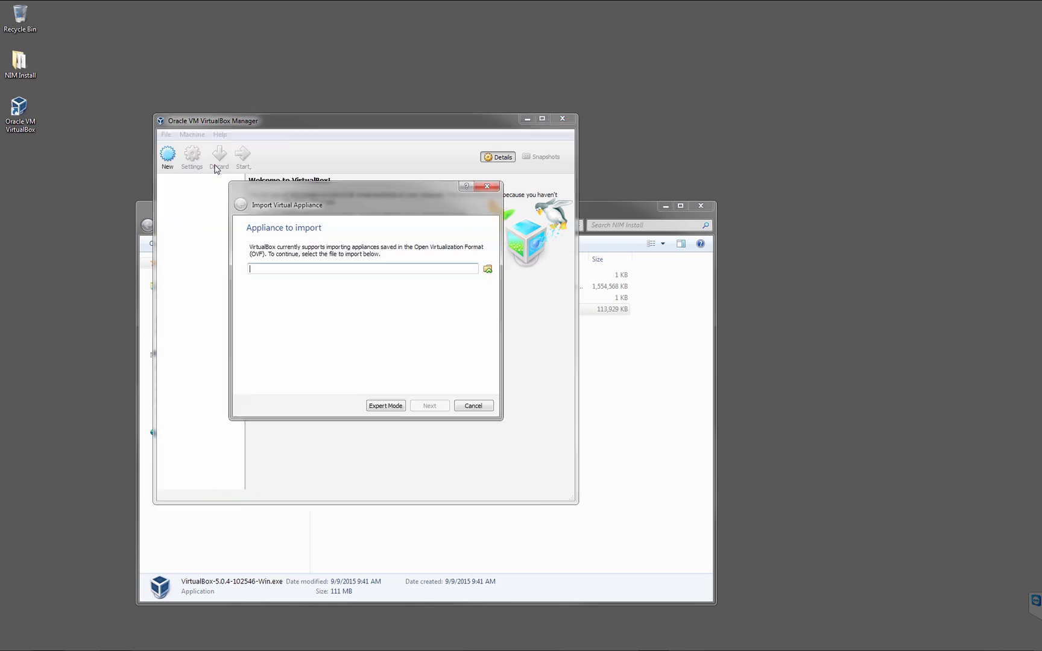
{"action": "left_click", "coordinate": [488, 269]}
{"action": "left_click", "coordinate": [470, 258]}
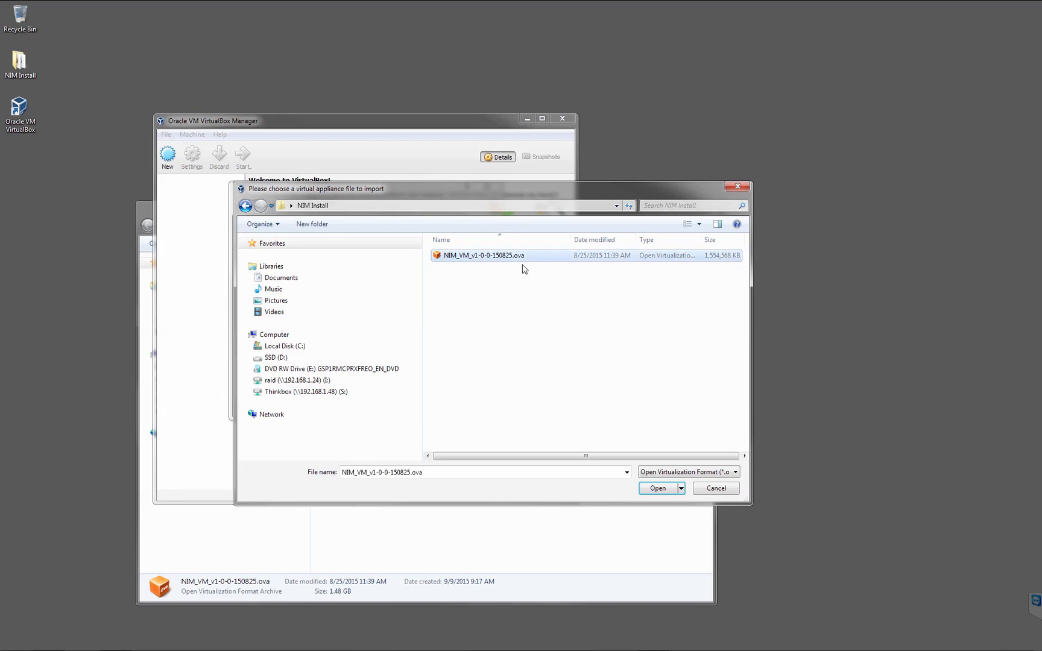
{"action": "left_click", "coordinate": [659, 489]}
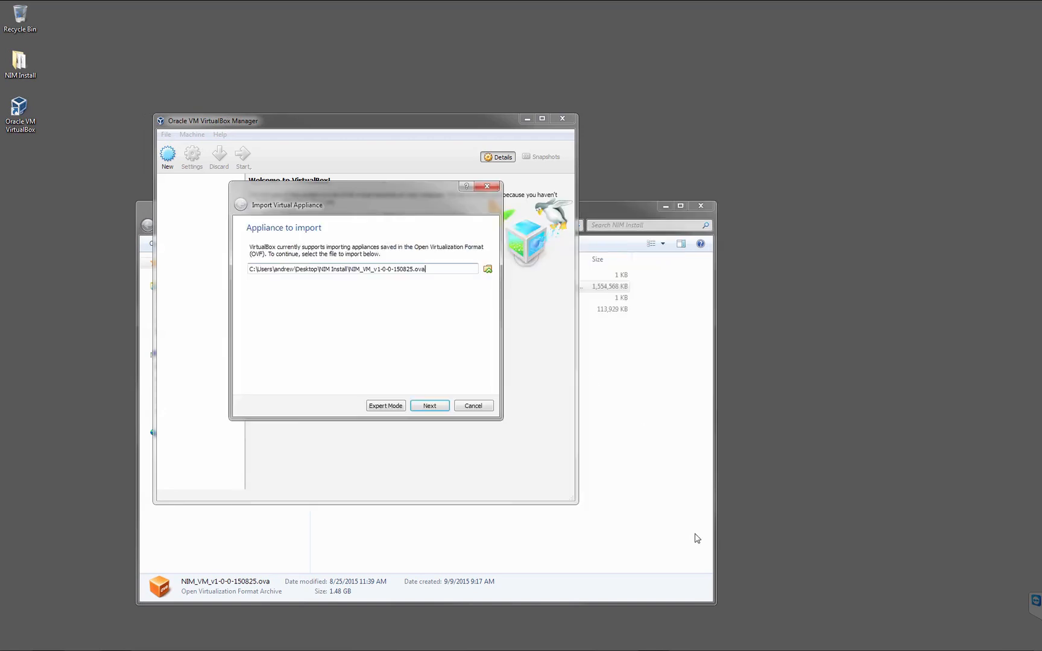
{"action": "left_click", "coordinate": [430, 406]}
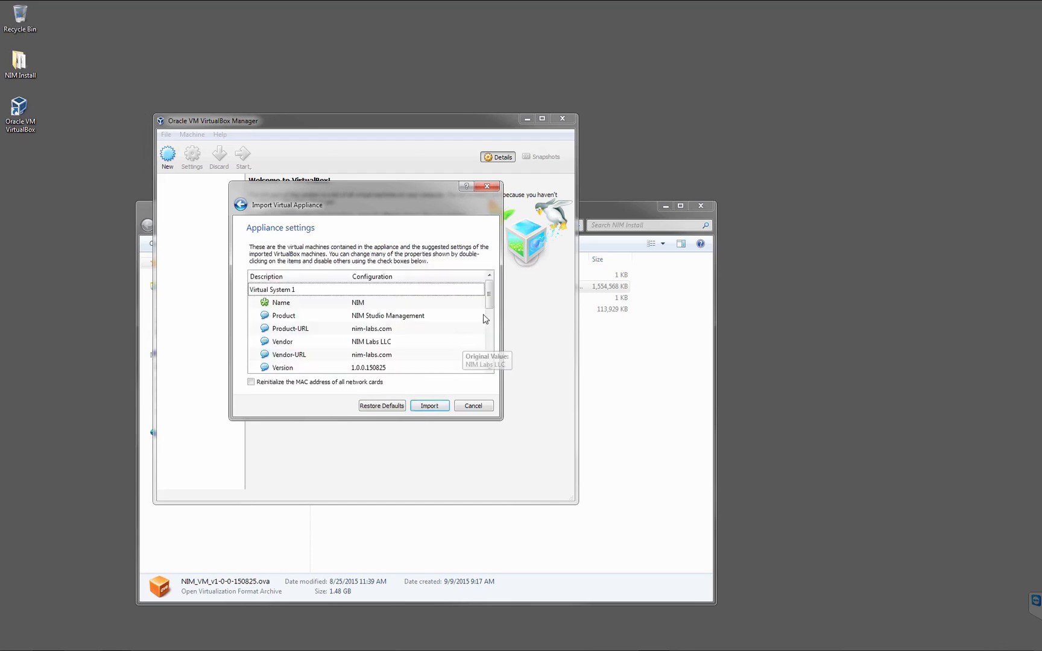
Reinitialize the MAC address of all network cards and import the NIM appliance.
{"action": "mouse_move", "coordinate": [489, 300]}
{"action": "left_mouse_down"}
{"action": "mouse_move", "coordinate": [490, 357]}
{"action": "mouse_move", "coordinate": [491, 286]}
{"action": "left_mouse_up"}
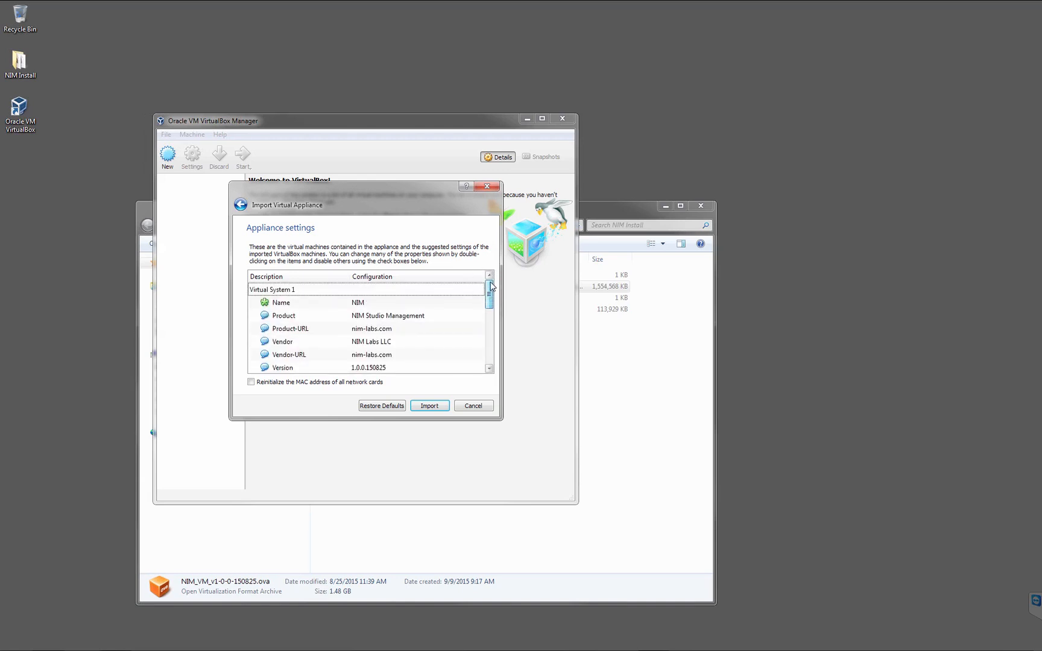
{"action": "left_click", "coordinate": [252, 383]}
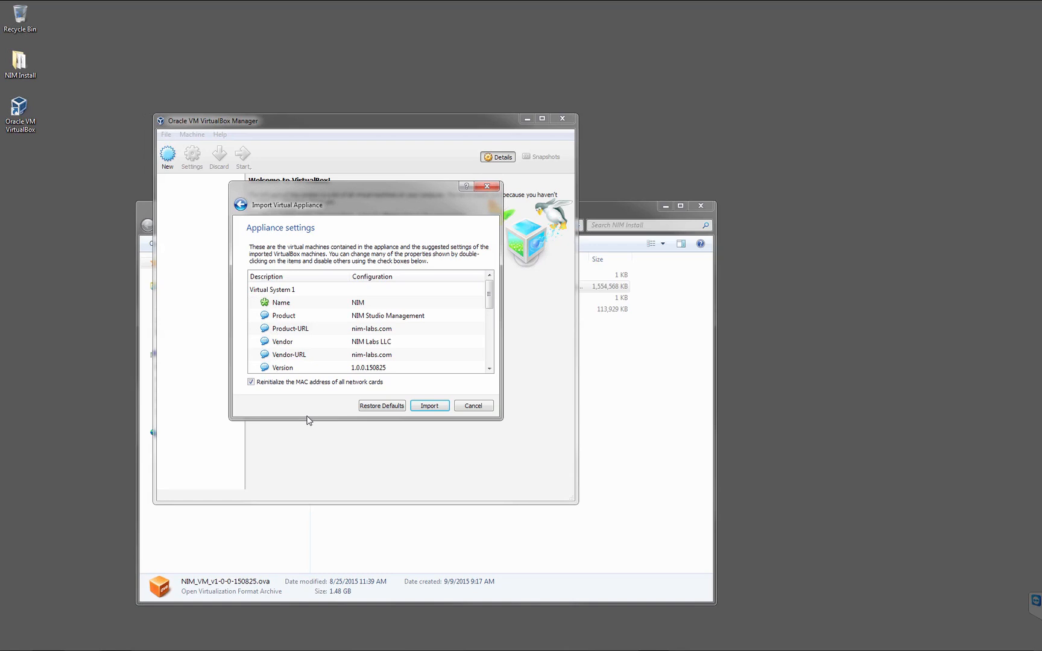
{"action": "left_click", "coordinate": [440, 407]}
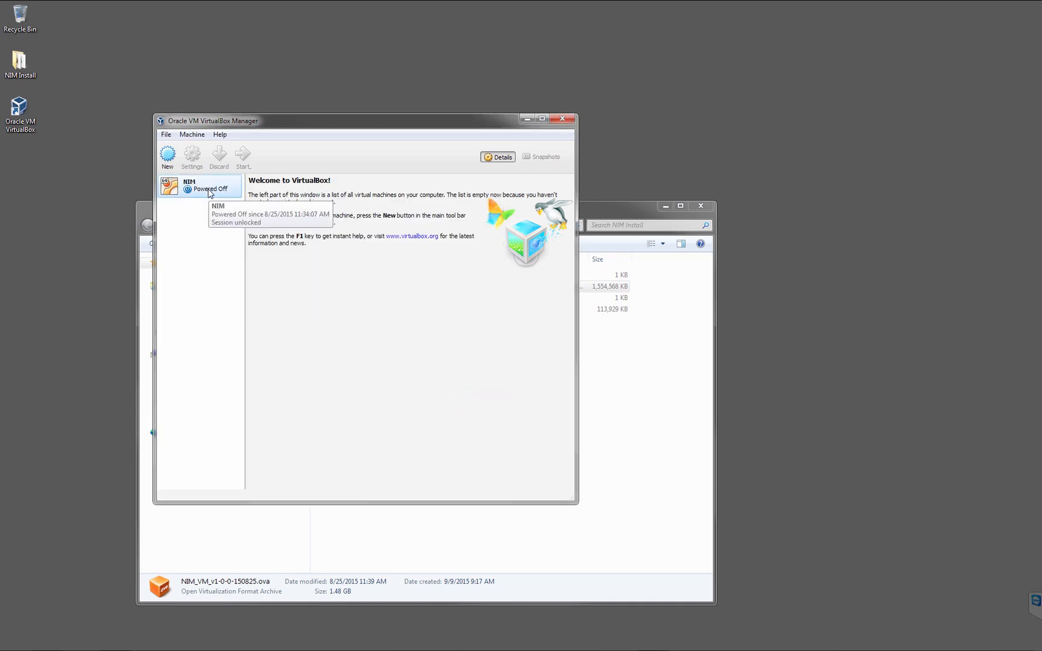
Examine the NIM virtual machine's base memory and processor allocation in its system settings.
{"action": "left_click", "coordinate": [209, 191]}
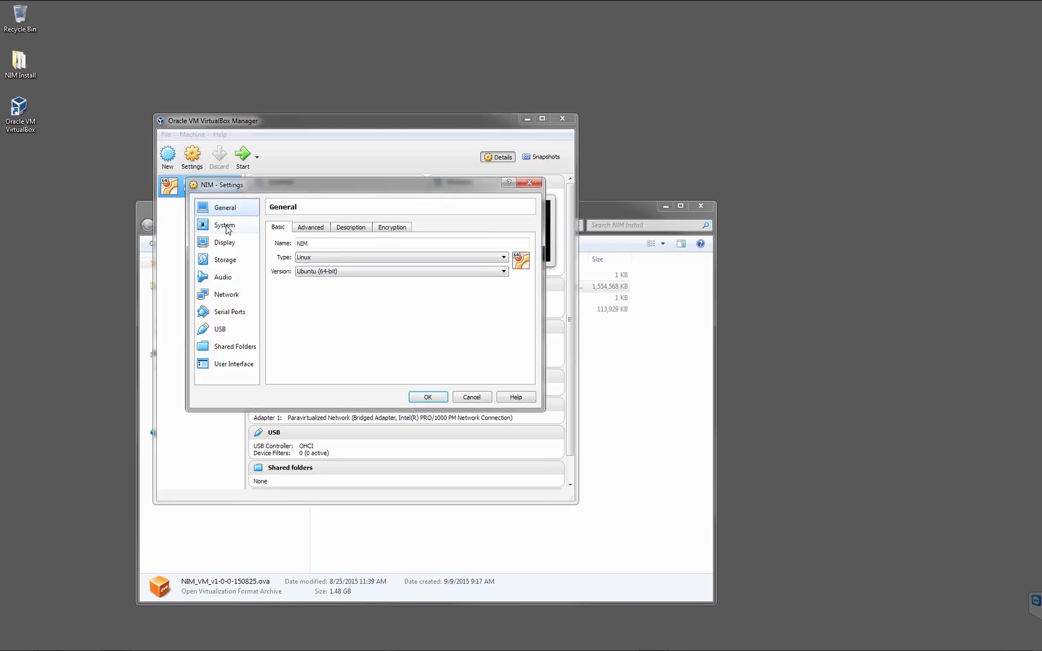
{"action": "left_click", "coordinate": [225, 226]}
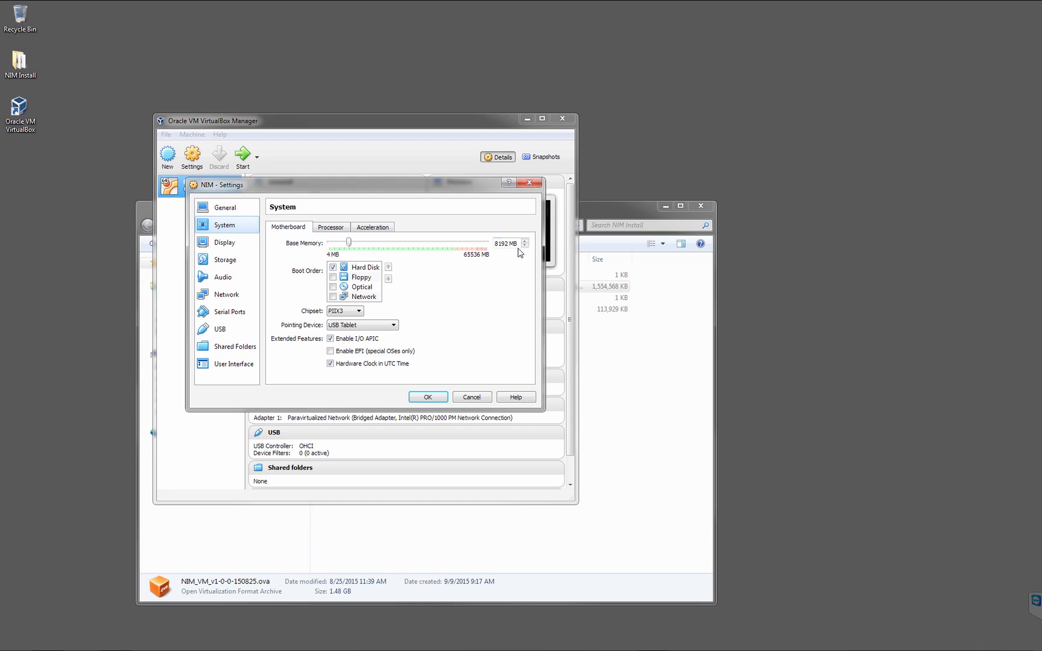
{"action": "left_click", "coordinate": [330, 227]}
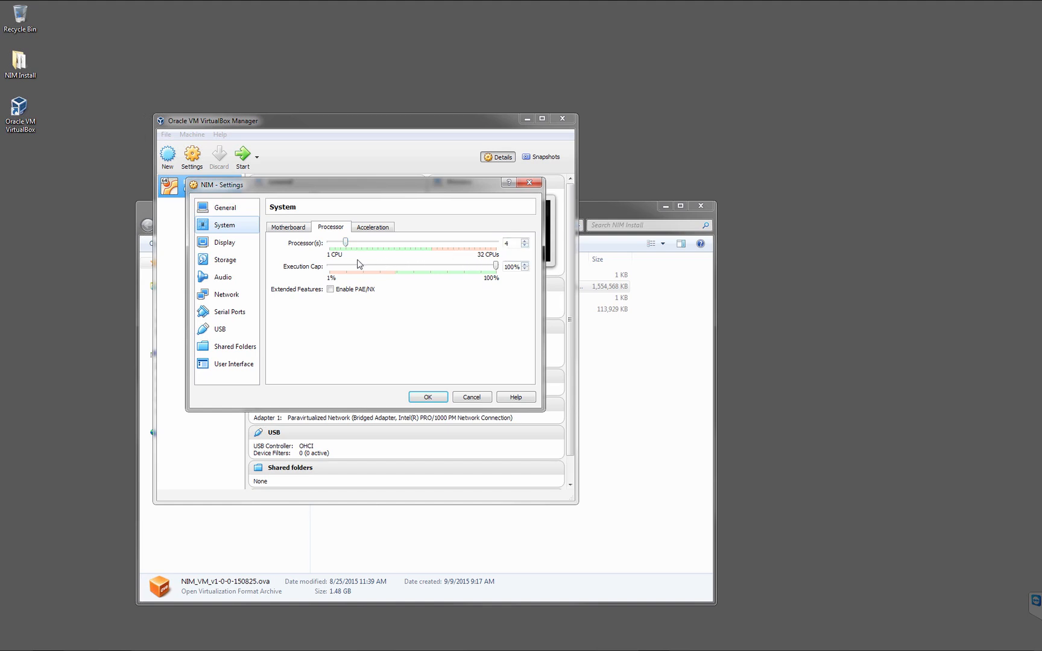
{"action": "mouse_move", "coordinate": [345, 243]}
{"action": "left_mouse_down"}
{"action": "mouse_move", "coordinate": [334, 244]}
{"action": "mouse_move", "coordinate": [346, 243]}
{"action": "left_mouse_up"}
Set the NIM machine's bridged network adapter to Intel(R) I350 Gigabit Network Connection, with the advanced options expanded.
{"action": "left_click", "coordinate": [234, 296]}
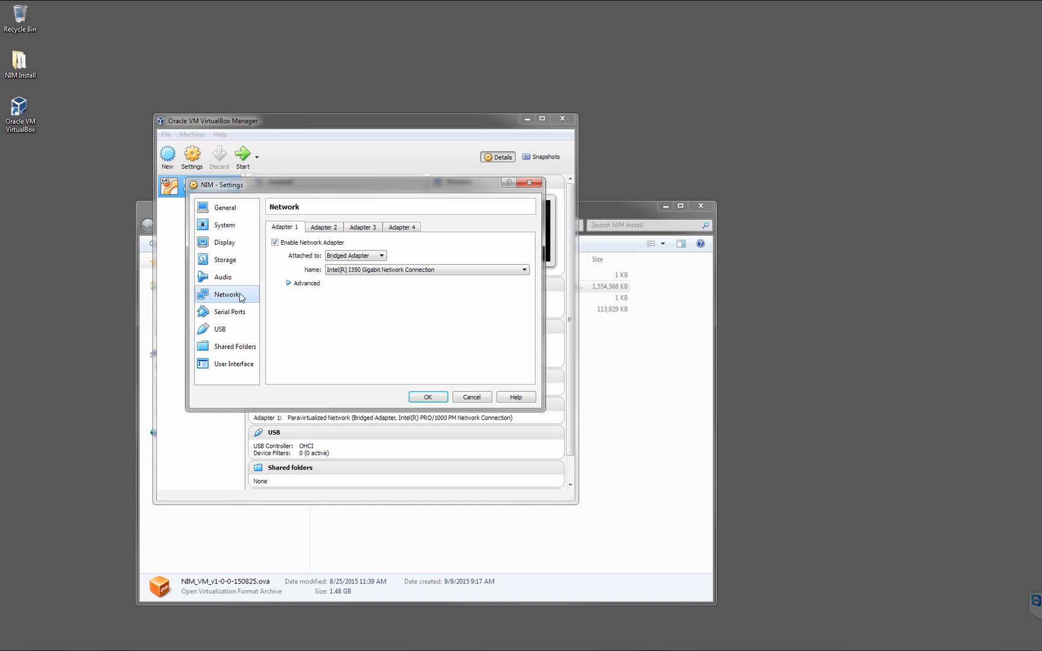
{"action": "left_click", "coordinate": [288, 284]}
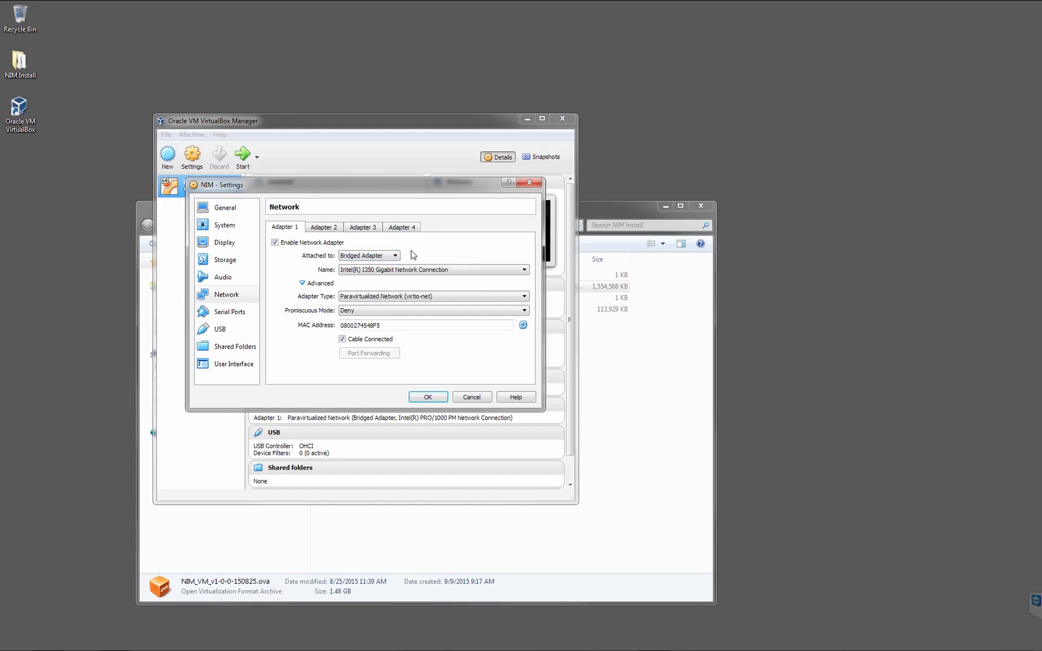
{"action": "left_click", "coordinate": [462, 271]}
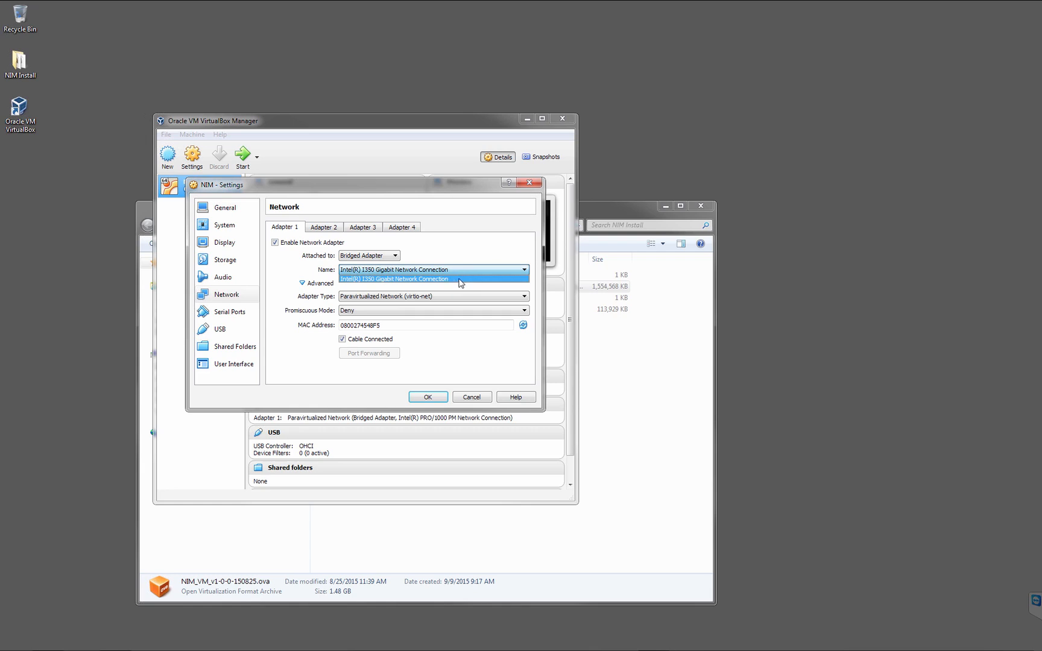
{"action": "left_click", "coordinate": [462, 280]}
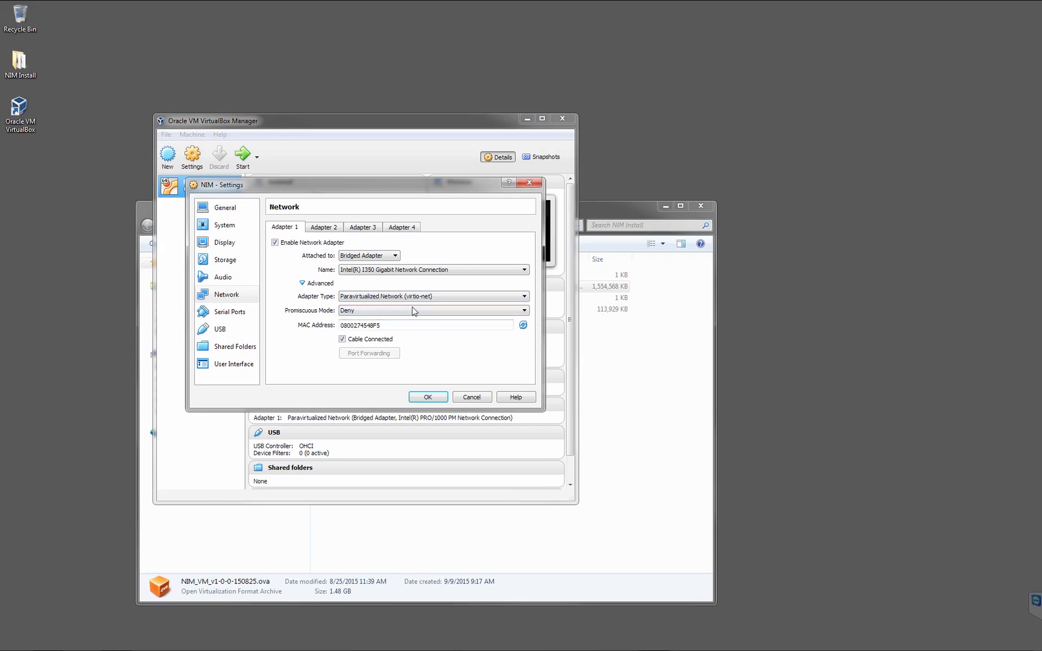
Add the I:\PRJ folder as an auto-mounted shared folder of the NIM machine and save its settings.
{"action": "left_click", "coordinate": [244, 348]}
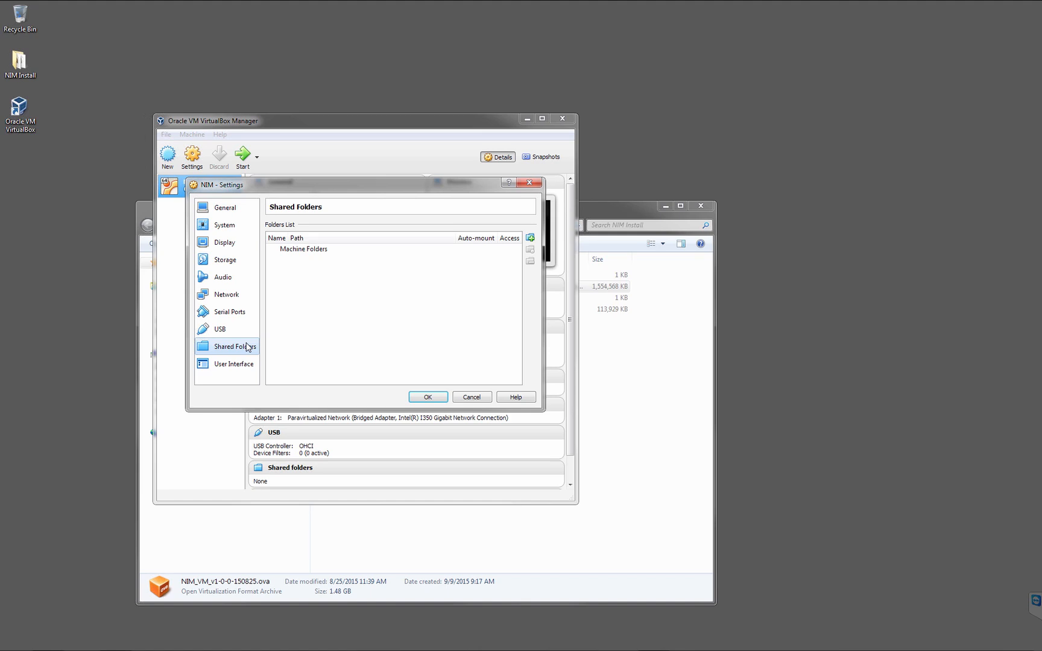
{"action": "left_click", "coordinate": [531, 239]}
{"action": "left_click", "coordinate": [434, 263]}
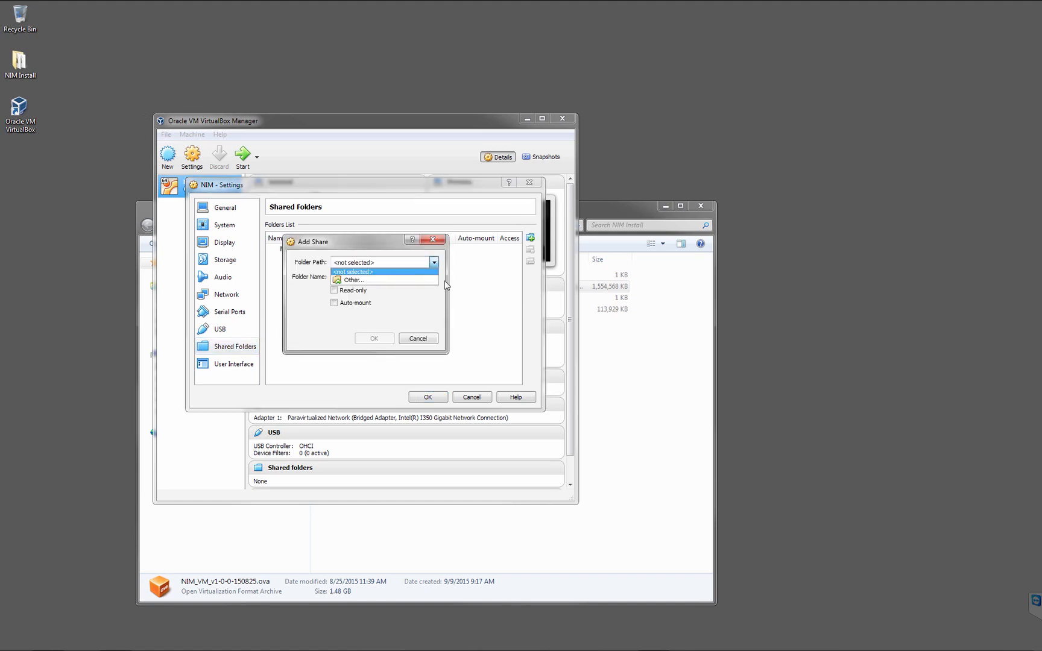
{"action": "left_click", "coordinate": [398, 279]}
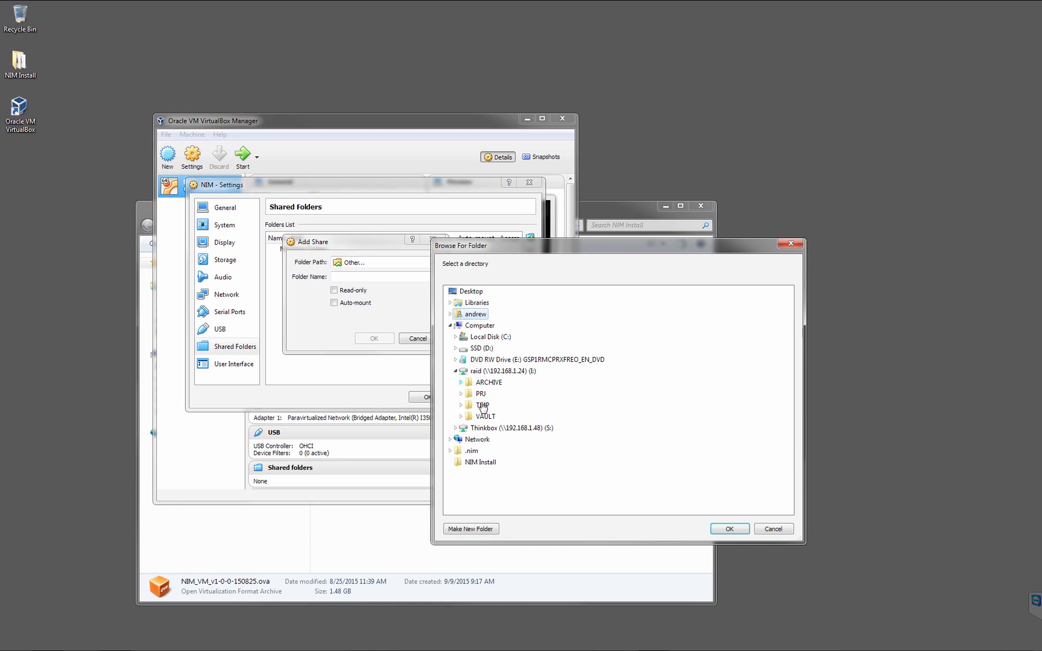
{"action": "double_click", "coordinate": [481, 393]}
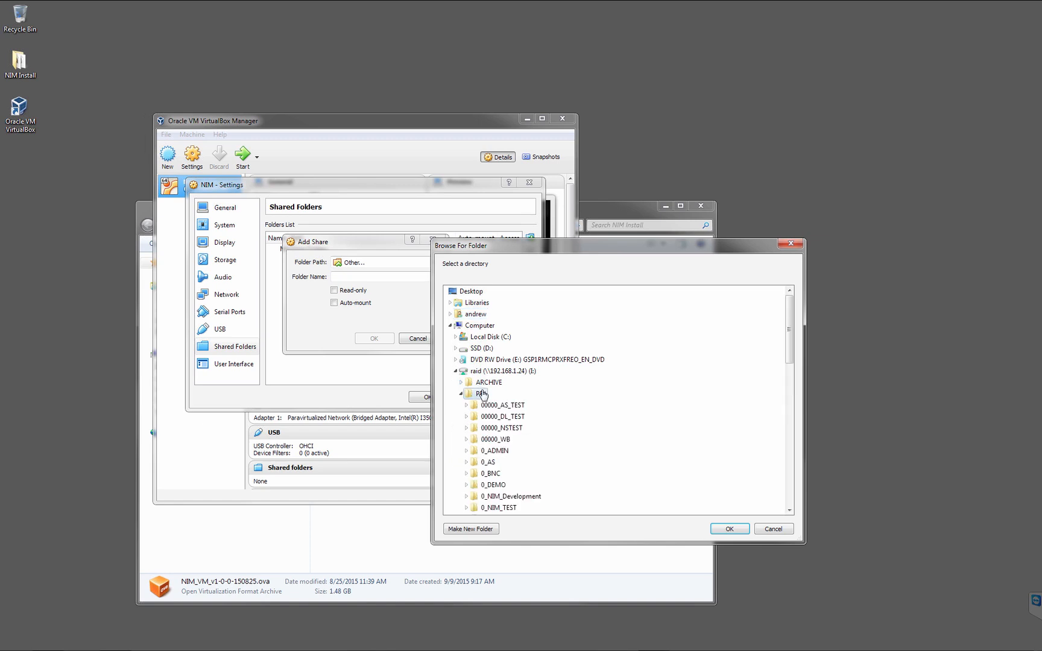
{"action": "left_click", "coordinate": [730, 529]}
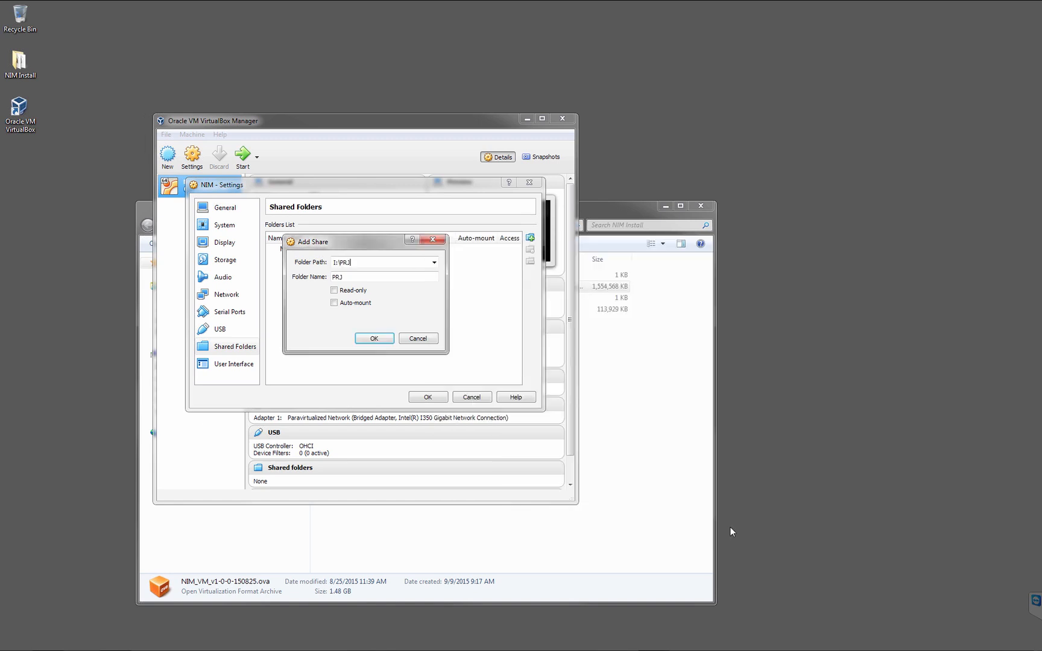
{"action": "left_click", "coordinate": [354, 306]}
{"action": "left_click", "coordinate": [375, 339]}
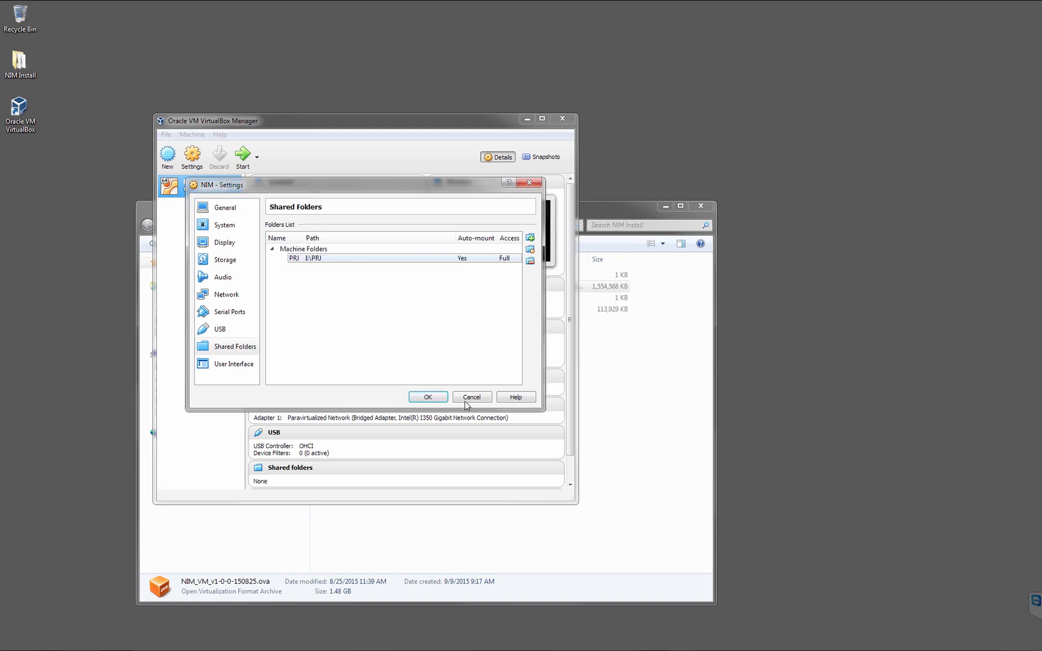
{"action": "left_click", "coordinate": [427, 397]}
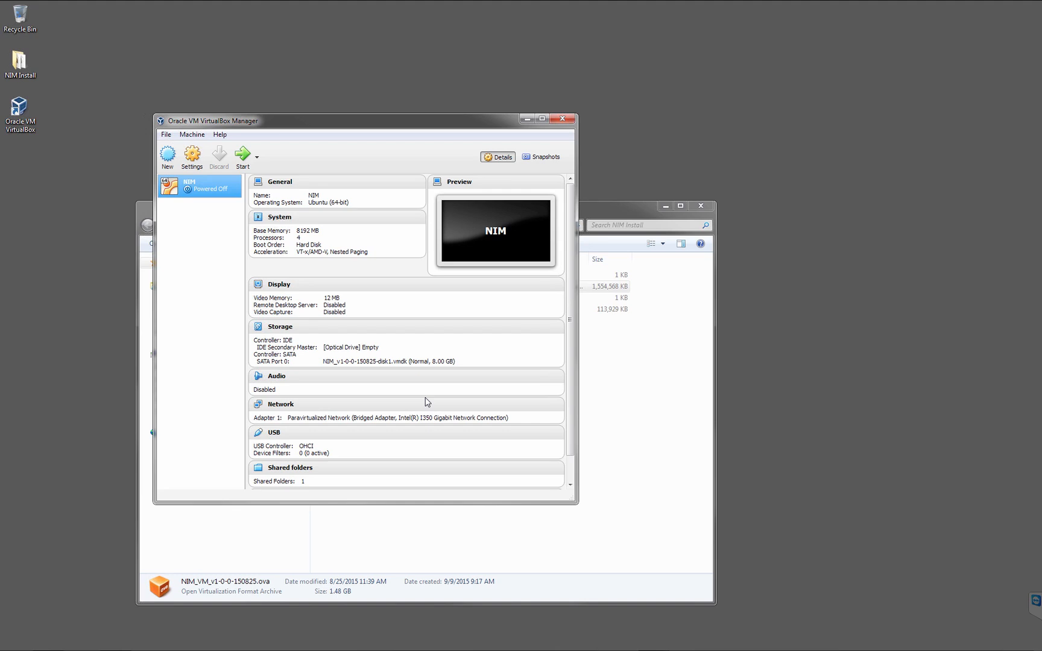
Start the NIM virtual machine and log in to its console as nim with the account password.
{"action": "left_click", "coordinate": [242, 163]}
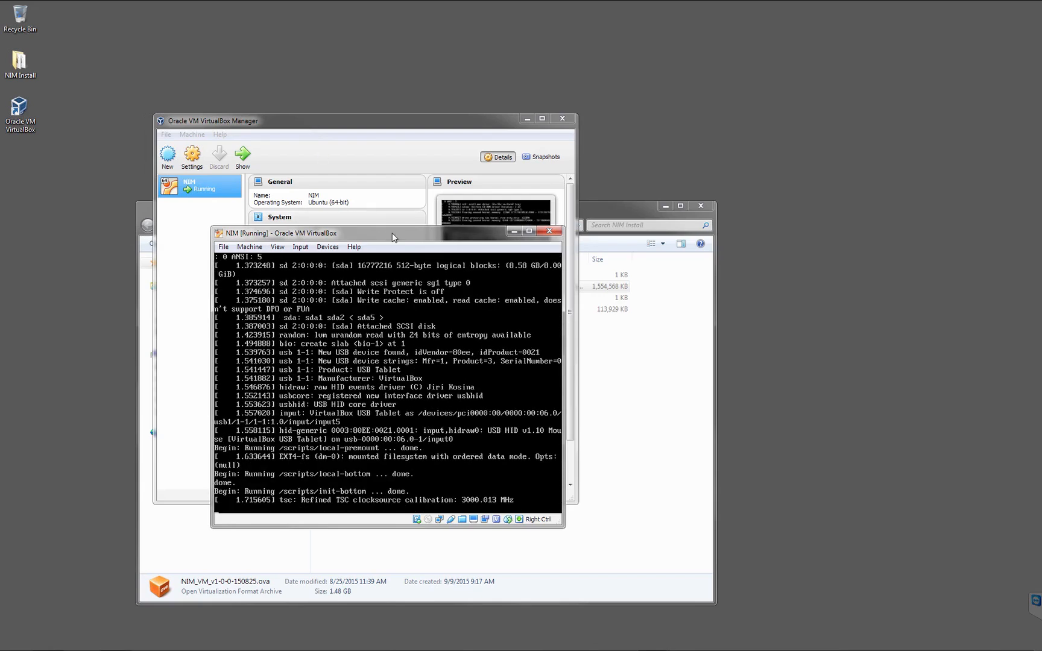
{"action": "left_click_drag", "start_coordinate": [392, 232], "coordinate": [535, 84]}
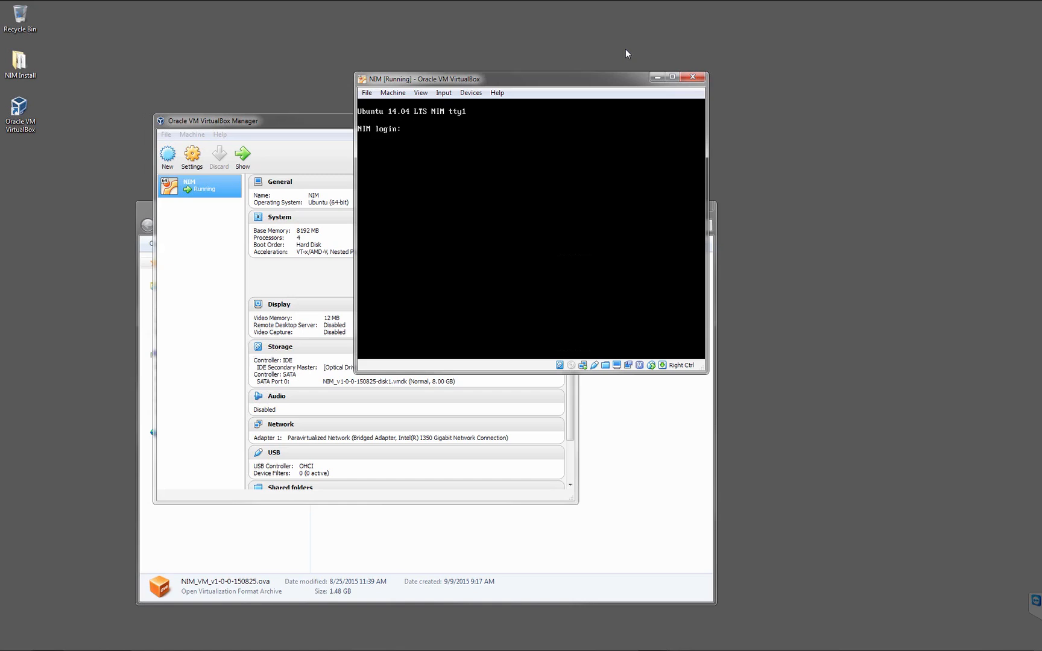
{"action": "type", "text": "nim"}
{"action": "key", "text": "Return"}
{"action": "key", "text": "Return"}
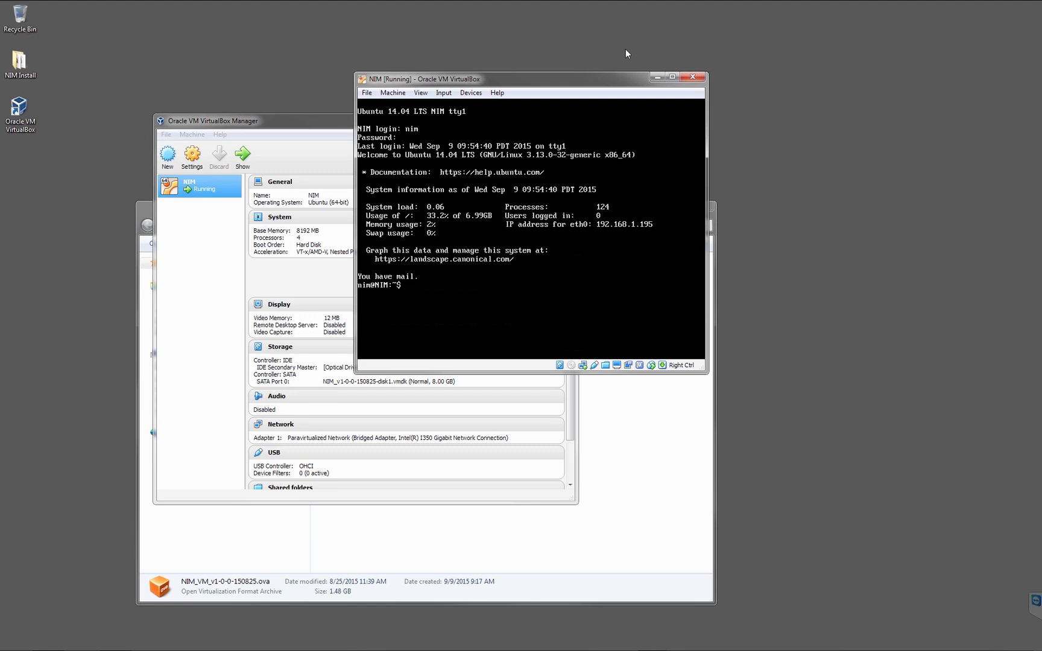
Run the nim-setup-network script from the home directory with sudo, entering the sudo password.
{"action": "type", "text": "sudo"}
{"action": "type", "text": "./nim-set"}
{"action": "key", "text": "Tab"}
{"action": "key", "text": "Return"}
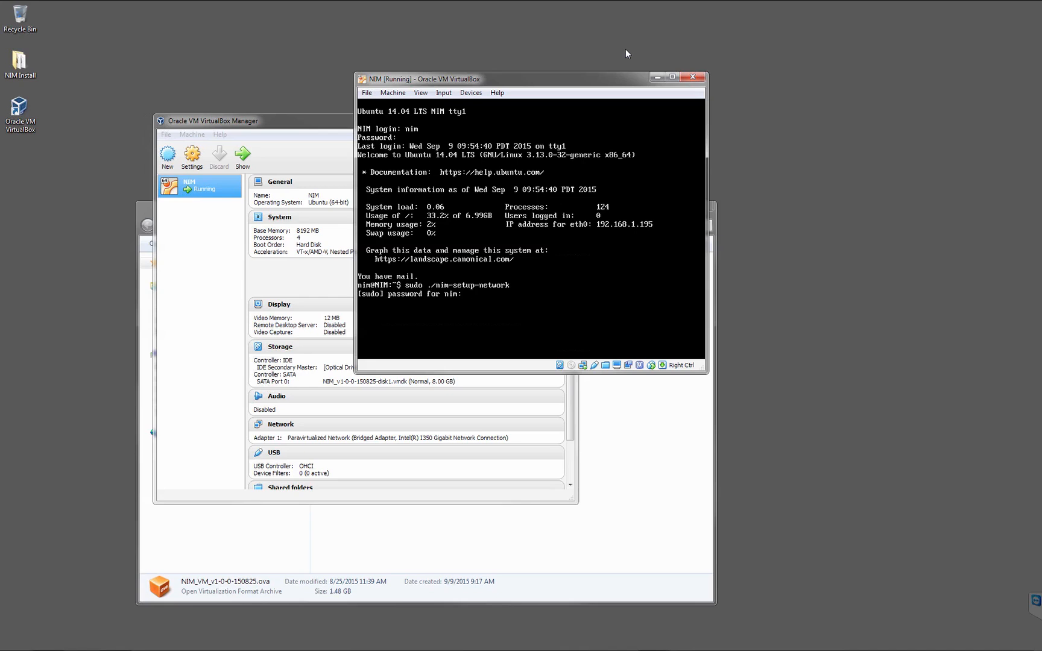
{"action": "key", "text": "Return"}
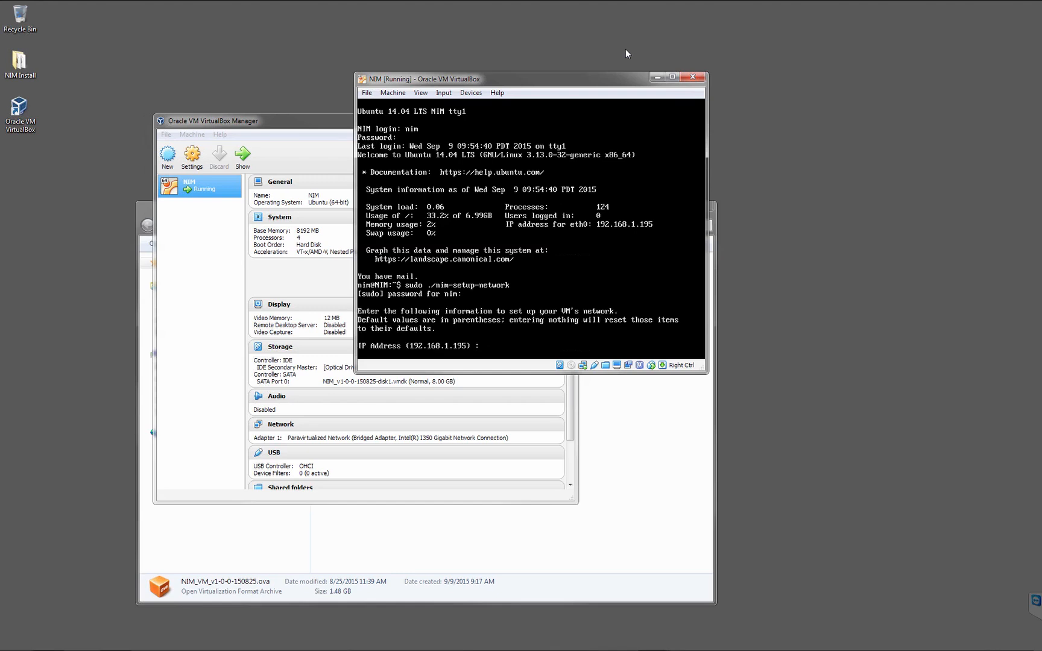
Examine the host's Internet Protocol Version 4 (TCP/IPv4) properties for the Local Area Connection in the Windows Control Panel.
{"action": "mouse_move", "coordinate": [18, 649]}
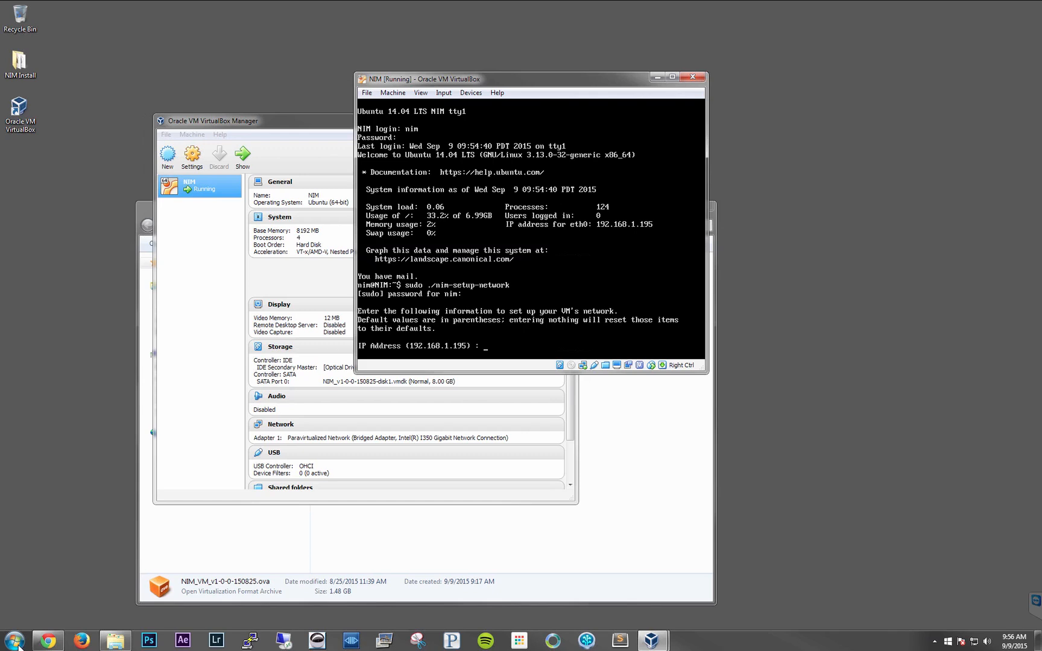
{"action": "left_click", "coordinate": [15, 641]}
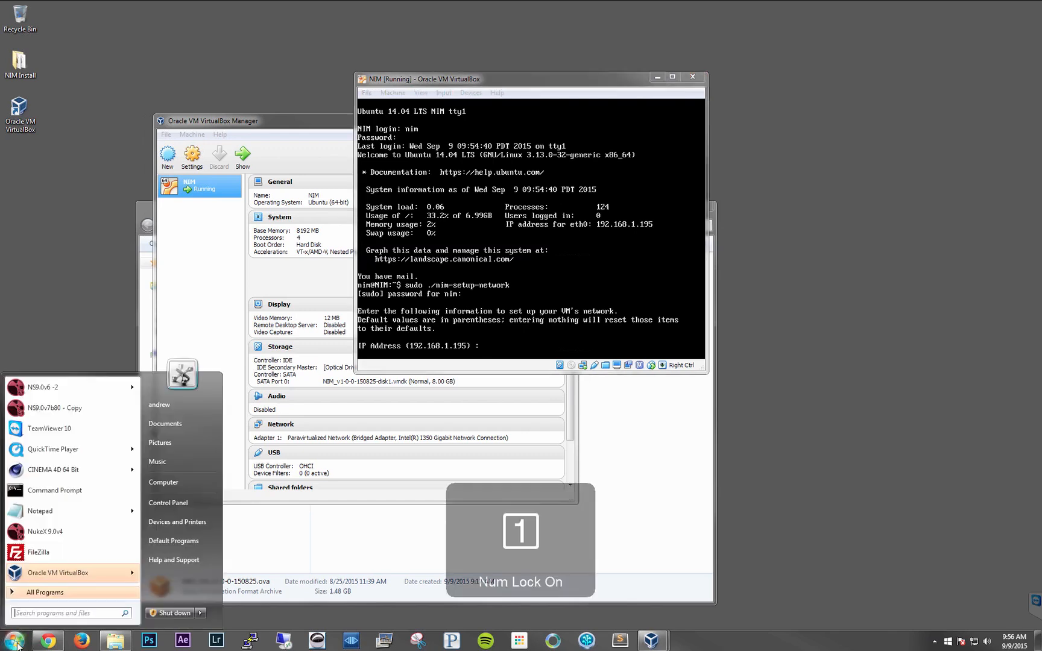
{"action": "left_click", "coordinate": [170, 503]}
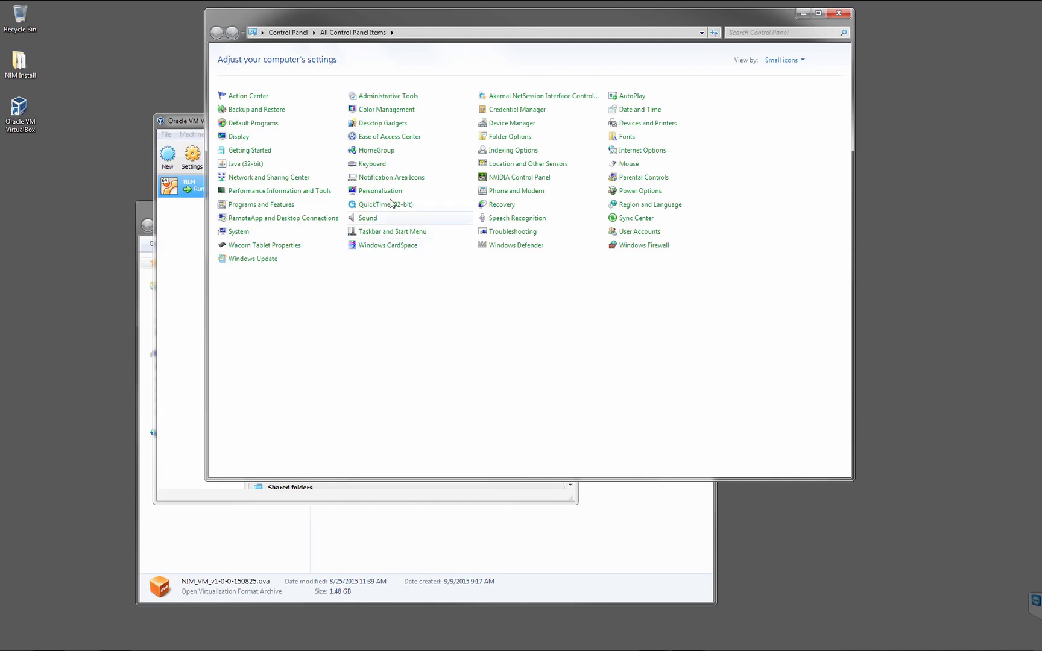
{"action": "left_click", "coordinate": [282, 179]}
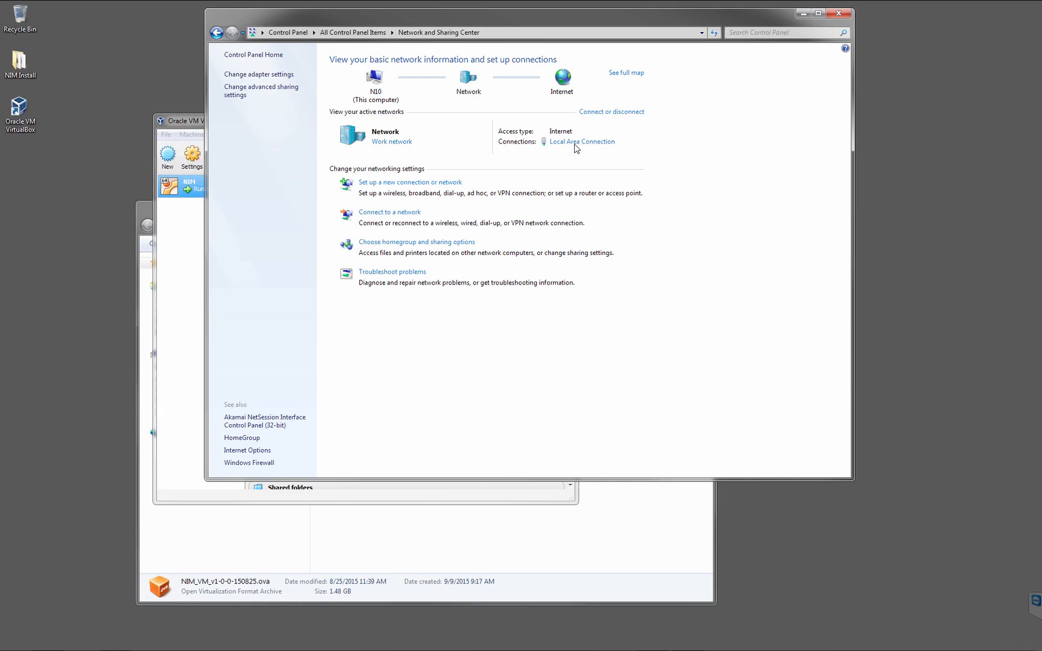
{"action": "left_click", "coordinate": [575, 145]}
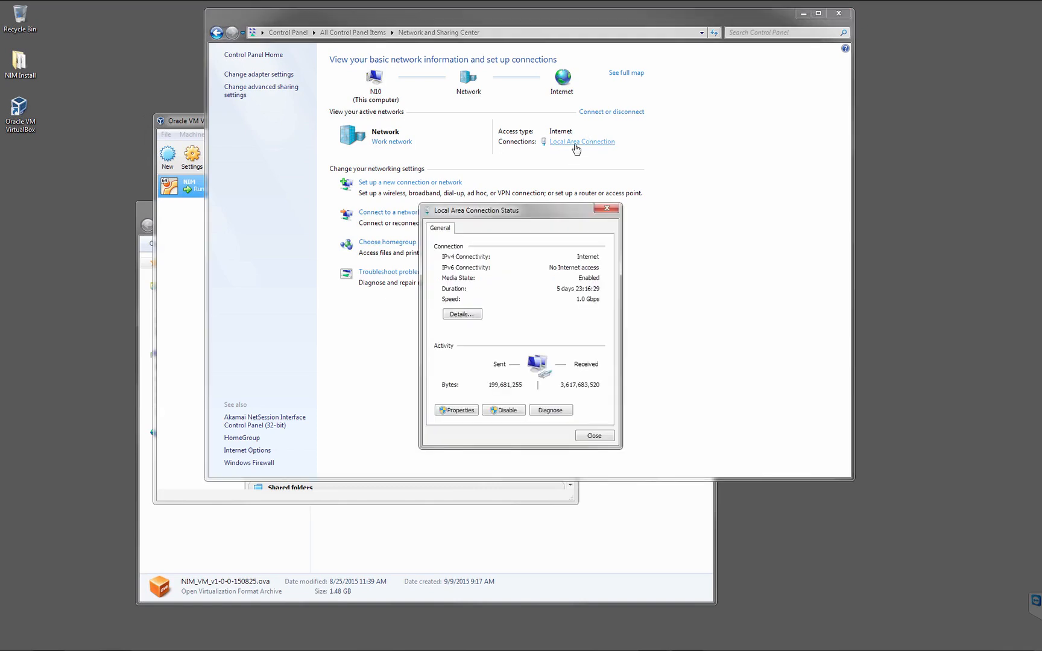
{"action": "left_click", "coordinate": [456, 411]}
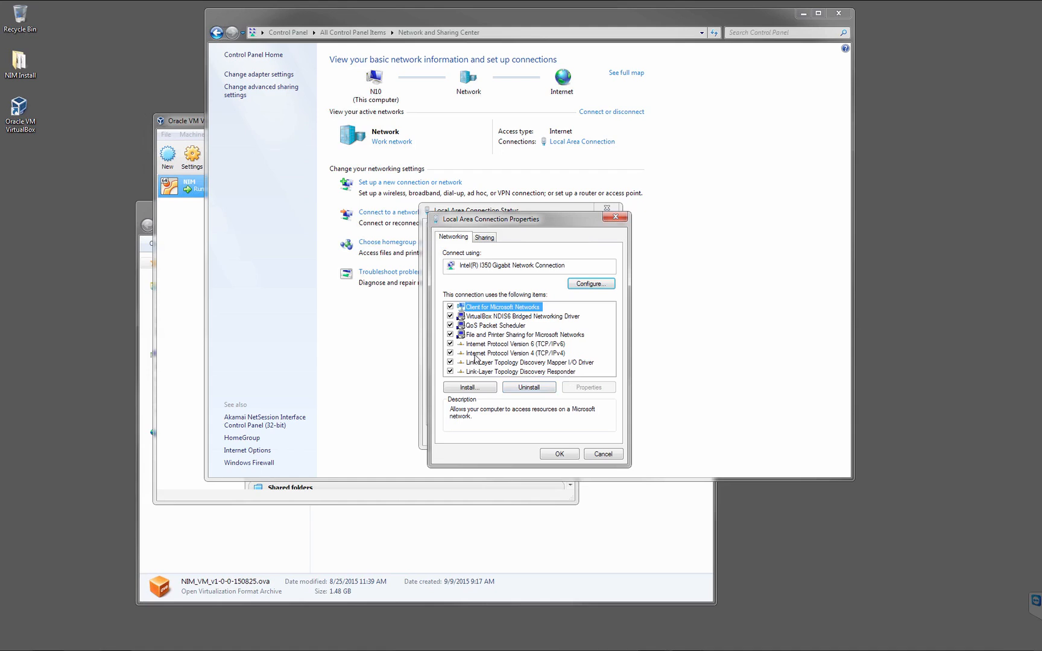
{"action": "left_click", "coordinate": [533, 354]}
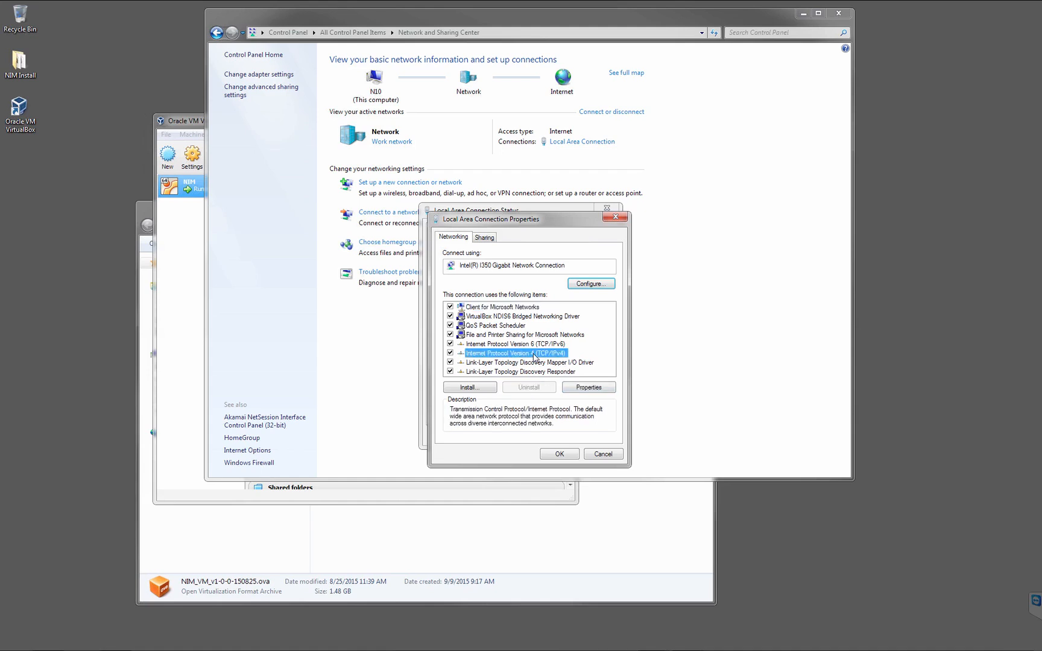
{"action": "left_click", "coordinate": [588, 387]}
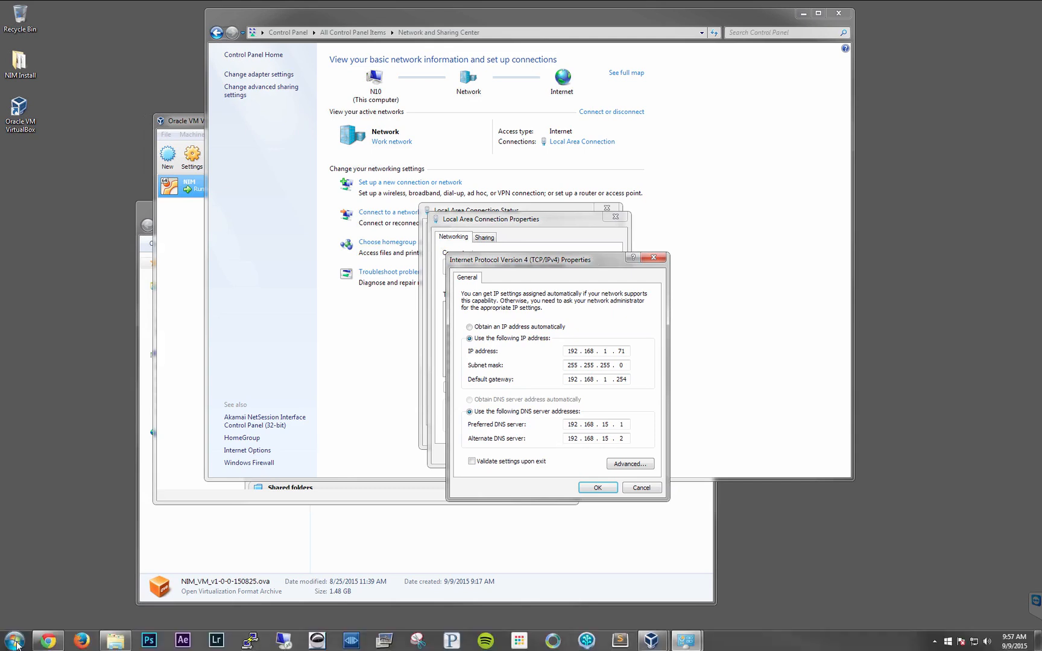
Run ipconfig /all in a Windows Command Prompt and examine the Local Area Connection's addresses, gateway and DNS servers.
{"action": "left_click", "coordinate": [14, 641]}
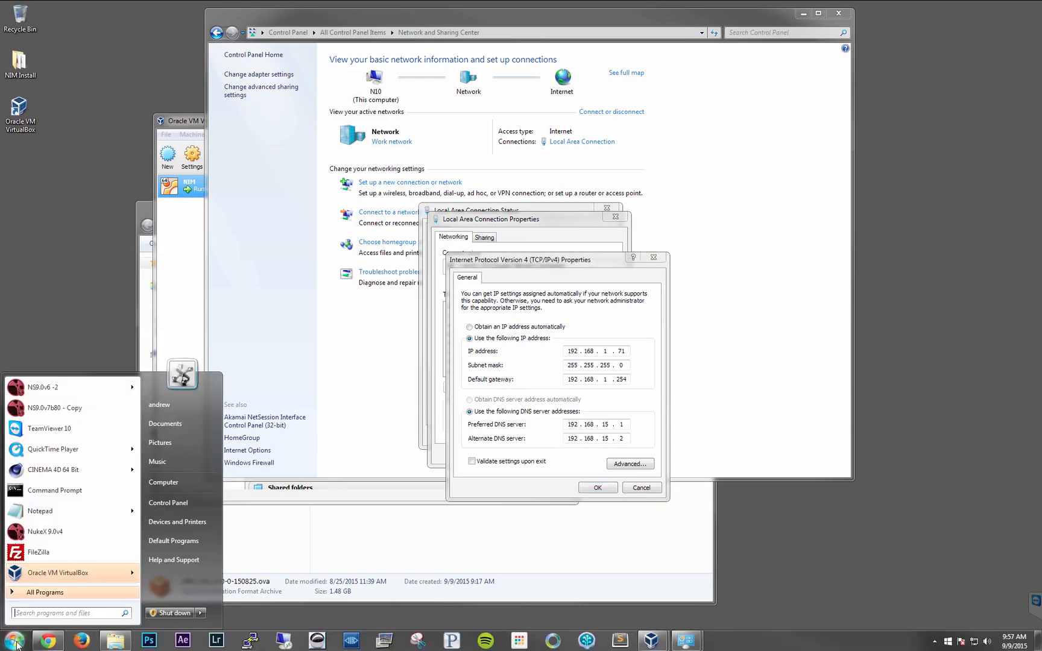
{"action": "left_click", "coordinate": [60, 490]}
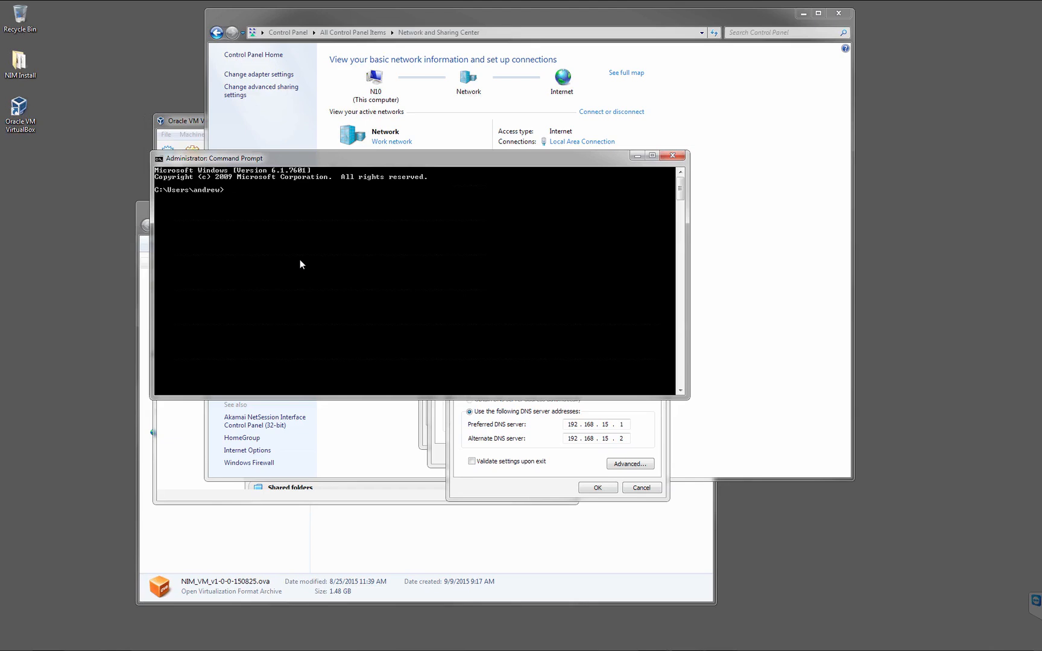
{"action": "type", "text": "ipconfig /all"}
{"action": "key", "text": "Return"}
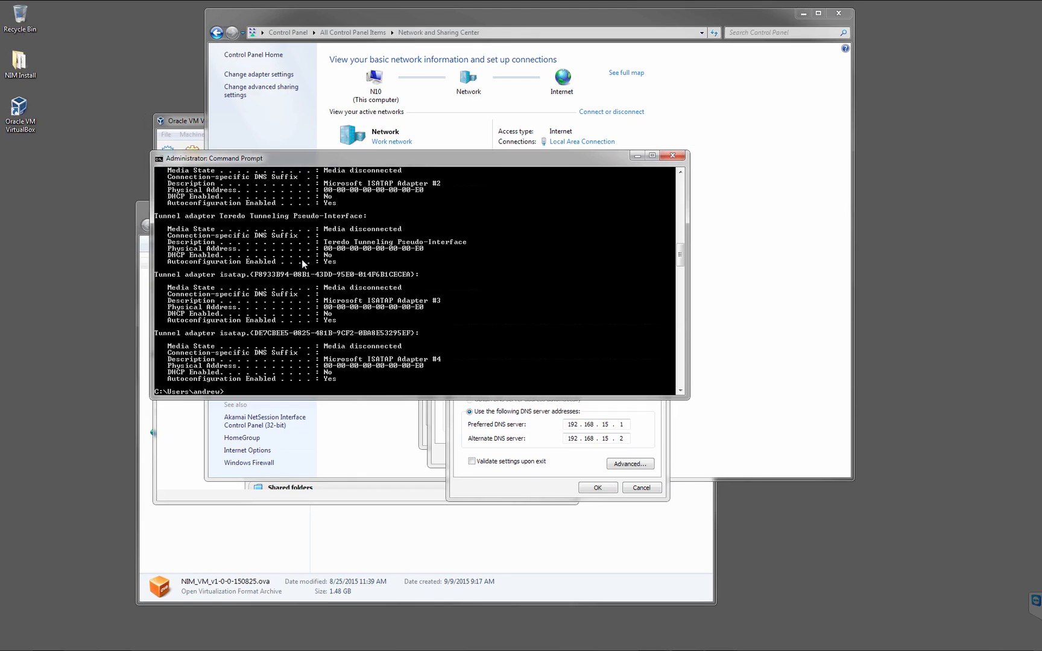
{"action": "left_click_drag", "start_coordinate": [680, 253], "coordinate": [681, 191]}
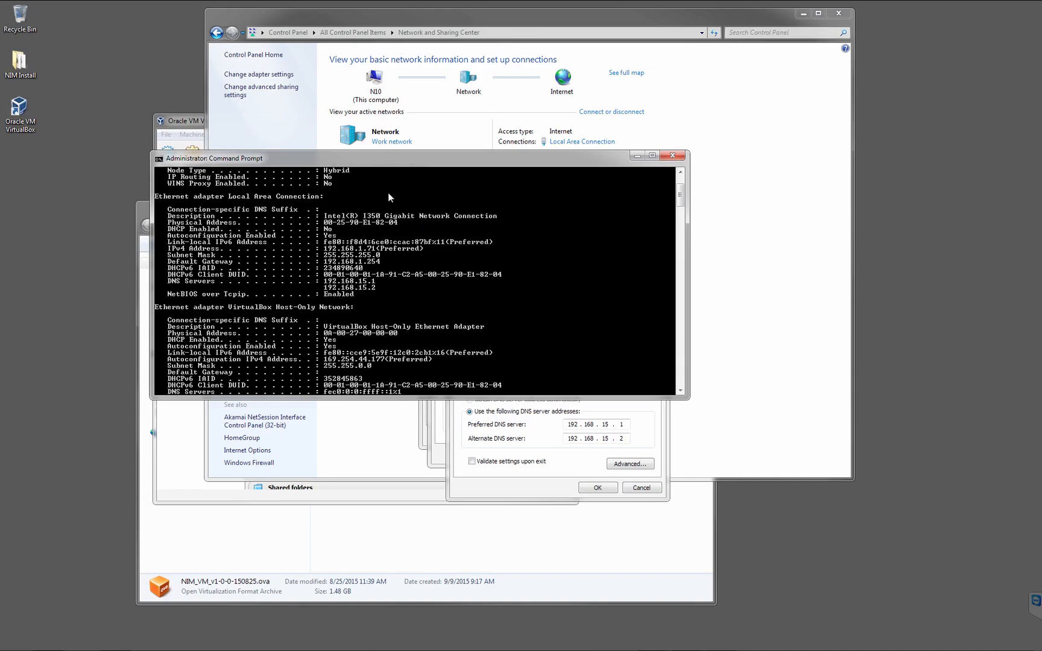
{"action": "left_click_drag", "start_coordinate": [380, 160], "coordinate": [279, 181]}
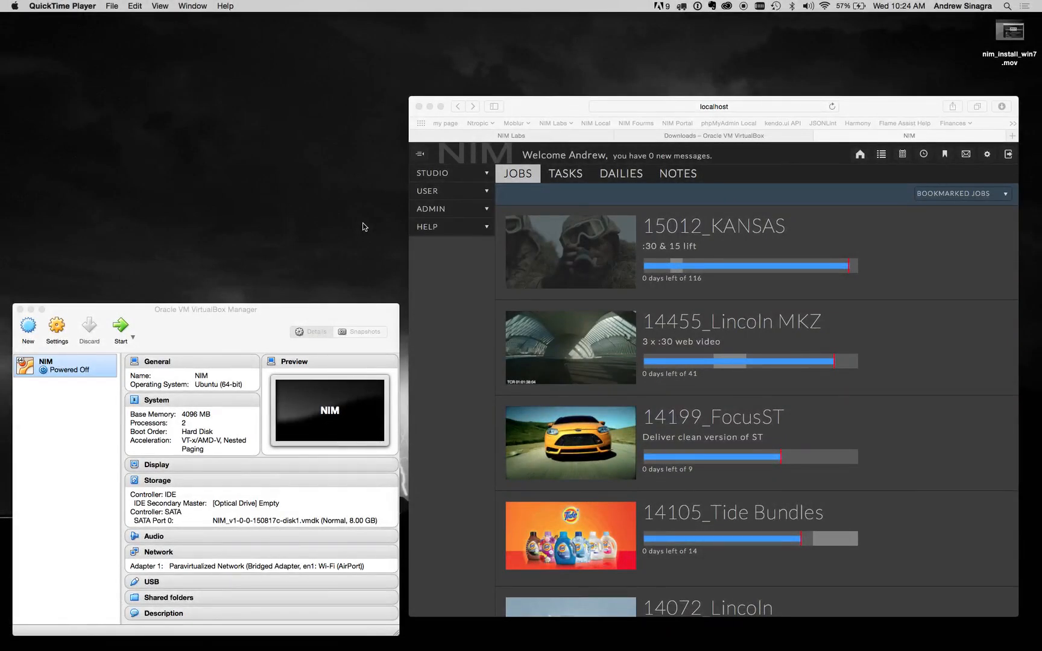
On the Mac, examine the Wi-Fi connection's advanced TCP/IP and DNS settings in System Preferences.
{"action": "left_click", "coordinate": [14, 7]}
{"action": "left_click", "coordinate": [56, 36]}
{"action": "left_click", "coordinate": [173, 192]}
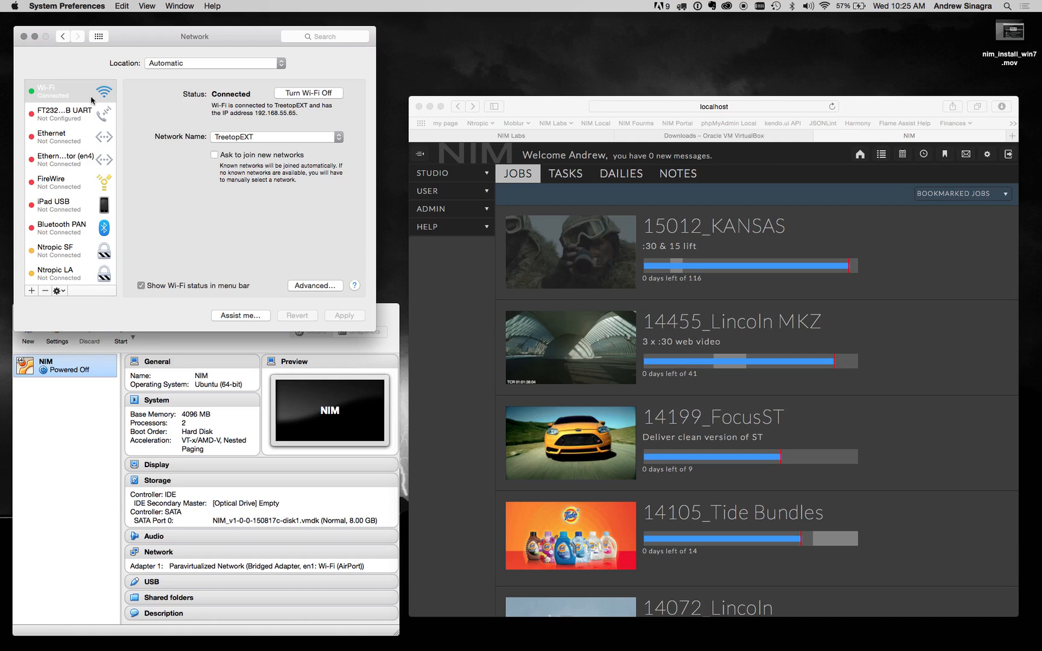
{"action": "left_click", "coordinate": [315, 286]}
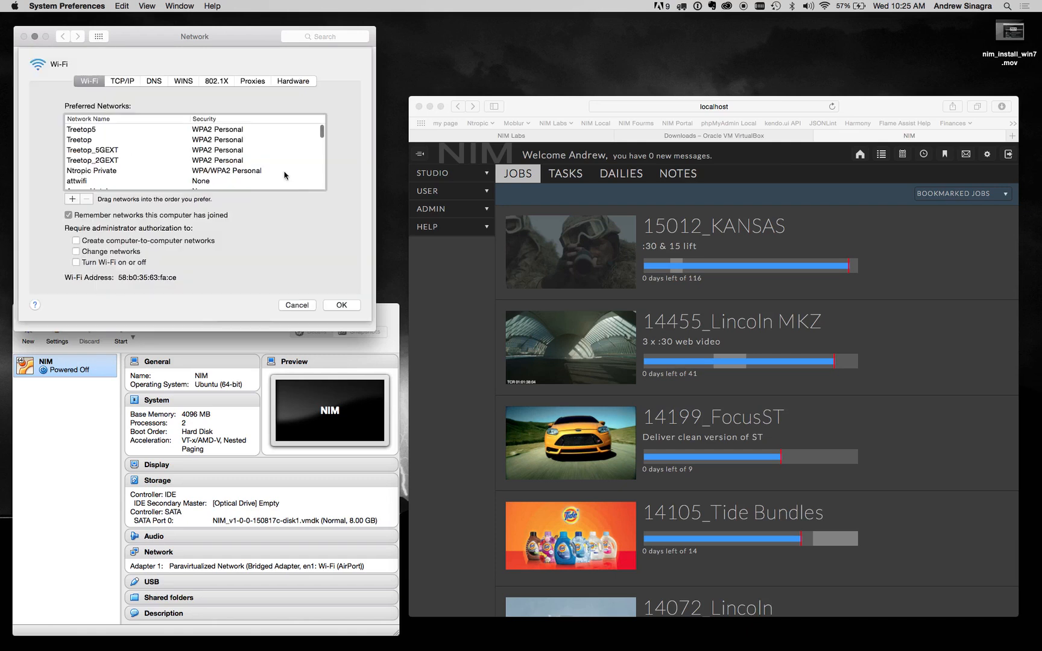
{"action": "left_click", "coordinate": [130, 84]}
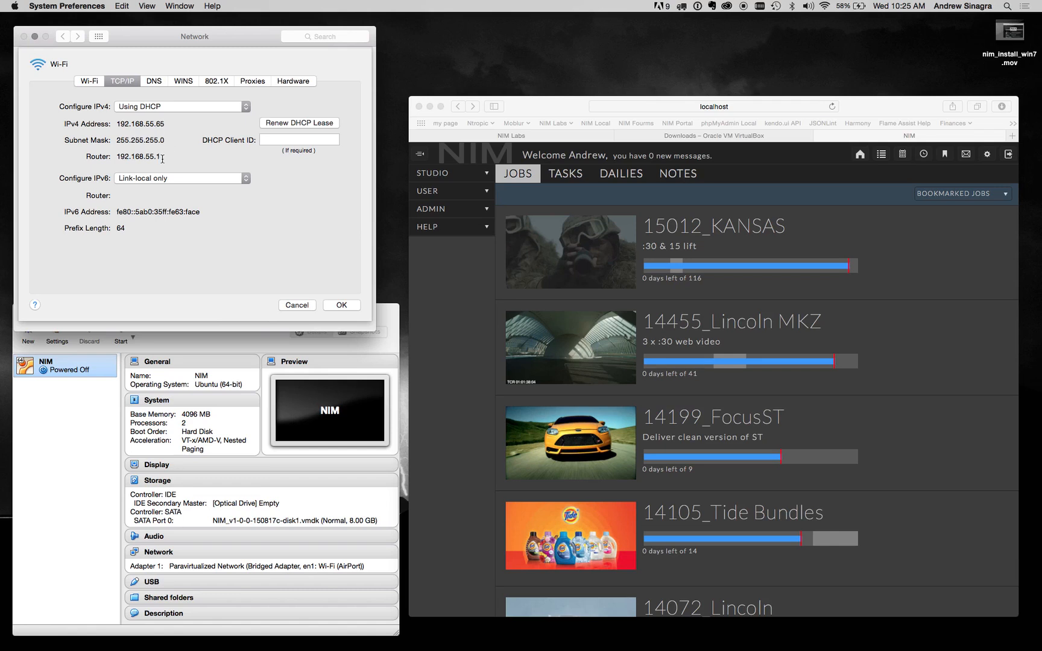
{"action": "left_click", "coordinate": [155, 83]}
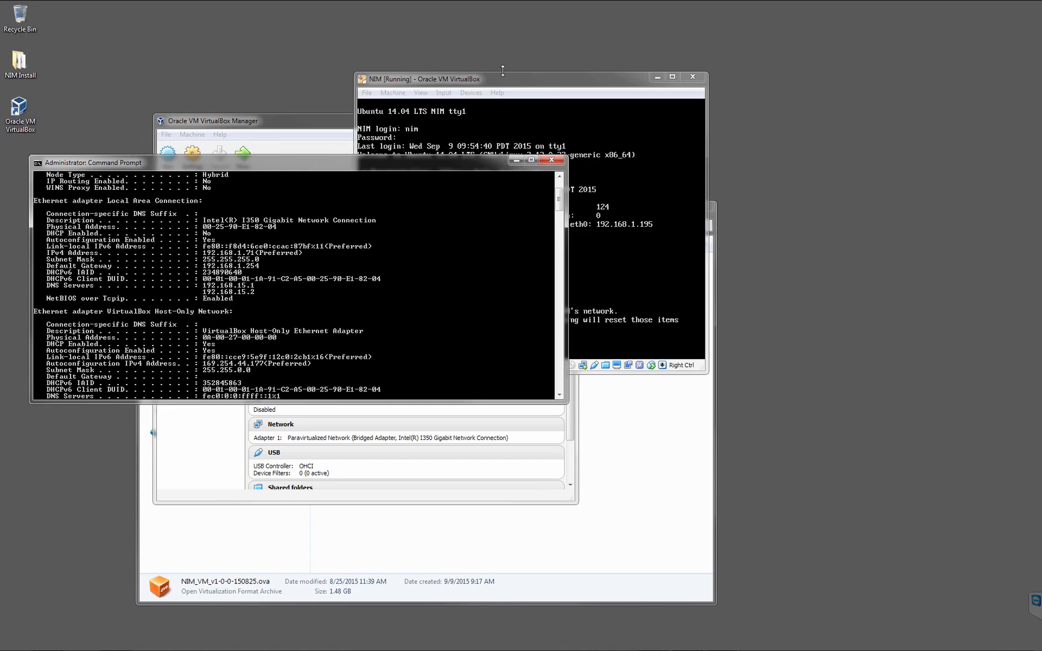
In the NIM machine's network setup script, set the IP address to 192.168.1.190 and accept the default netmask.
{"action": "left_click_drag", "start_coordinate": [512, 79], "coordinate": [566, 48]}
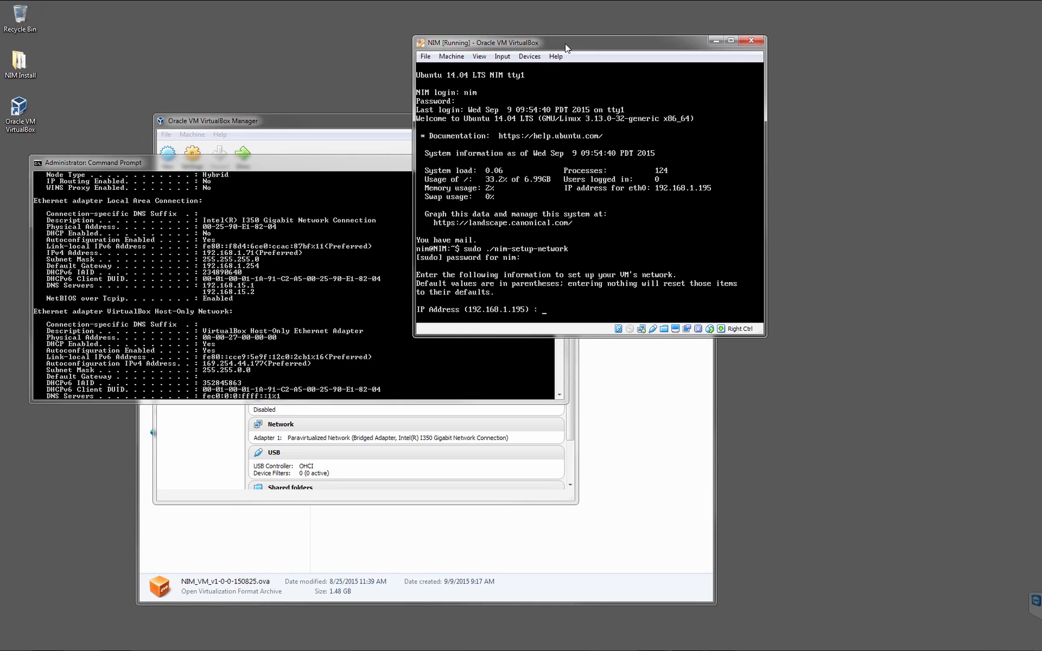
{"action": "type", "text": "192.168.1.190"}
{"action": "key", "text": "Return"}
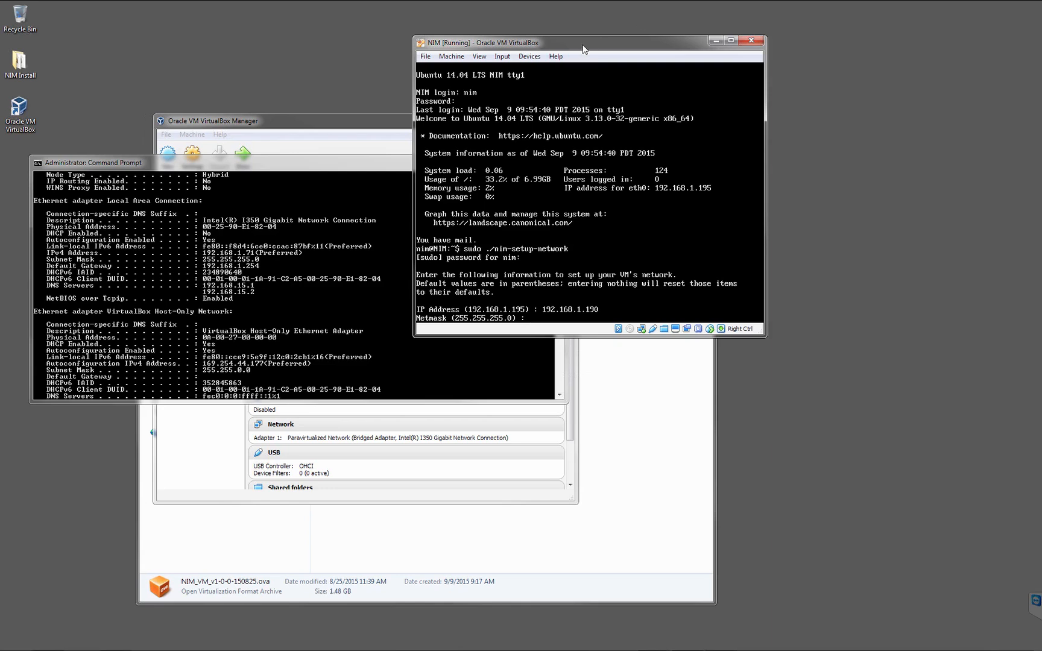
{"action": "key", "text": "Return"}
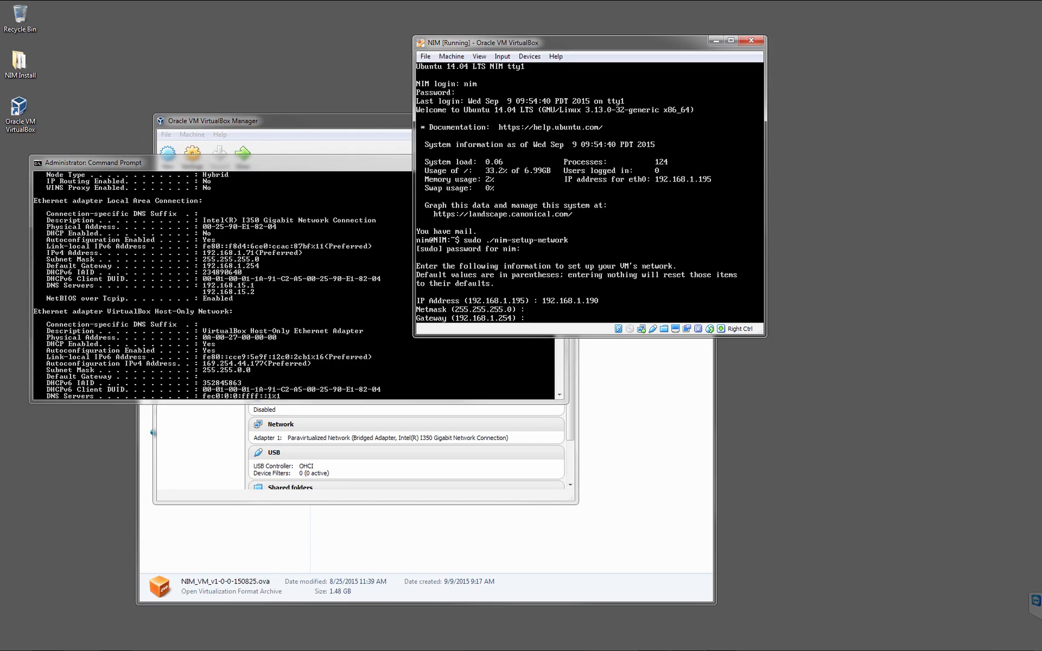
Set the NIM machine's gateway to 192.168.1.254.
{"action": "type", "text": "192.168.1.254"}
{"action": "key", "text": "Return"}
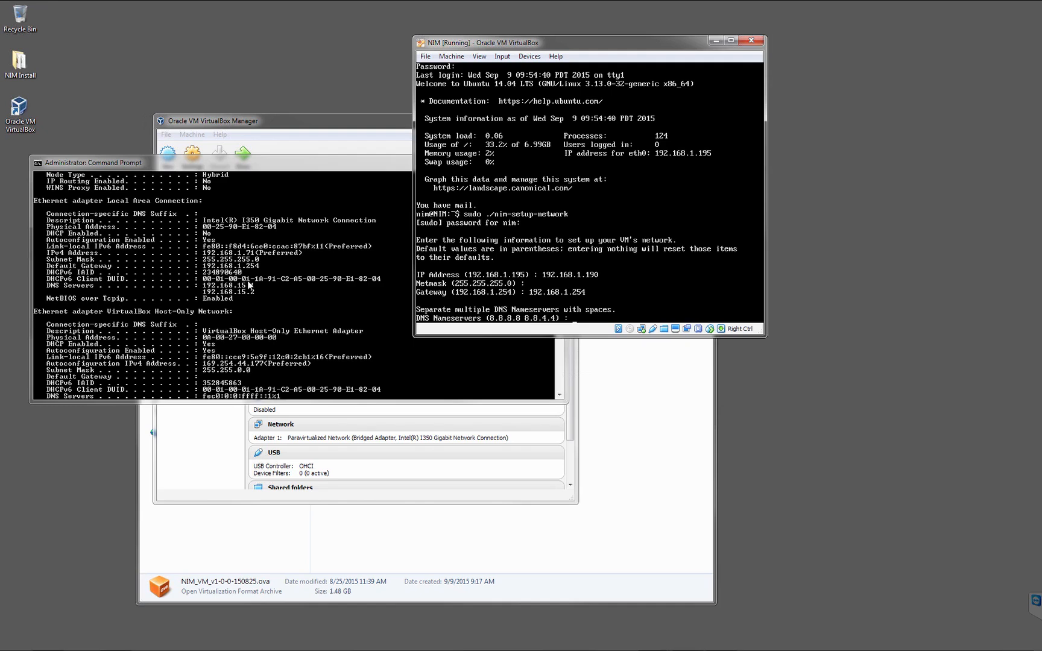
Set the DNS nameservers to 192.168.15.1 and 192.168.15.2, and agree to replace the previous network settings.
{"action": "type", "text": "192.168.15.1 192.168.15.2"}
{"action": "key", "text": "Return"}
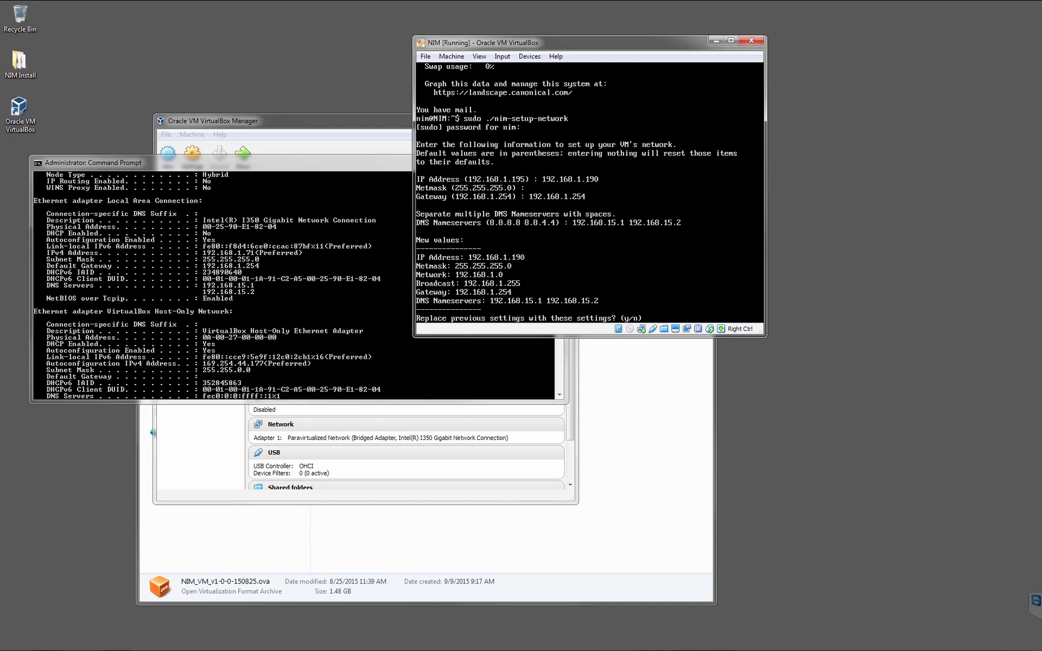
{"action": "type", "text": "y"}
{"action": "key", "text": "Return"}
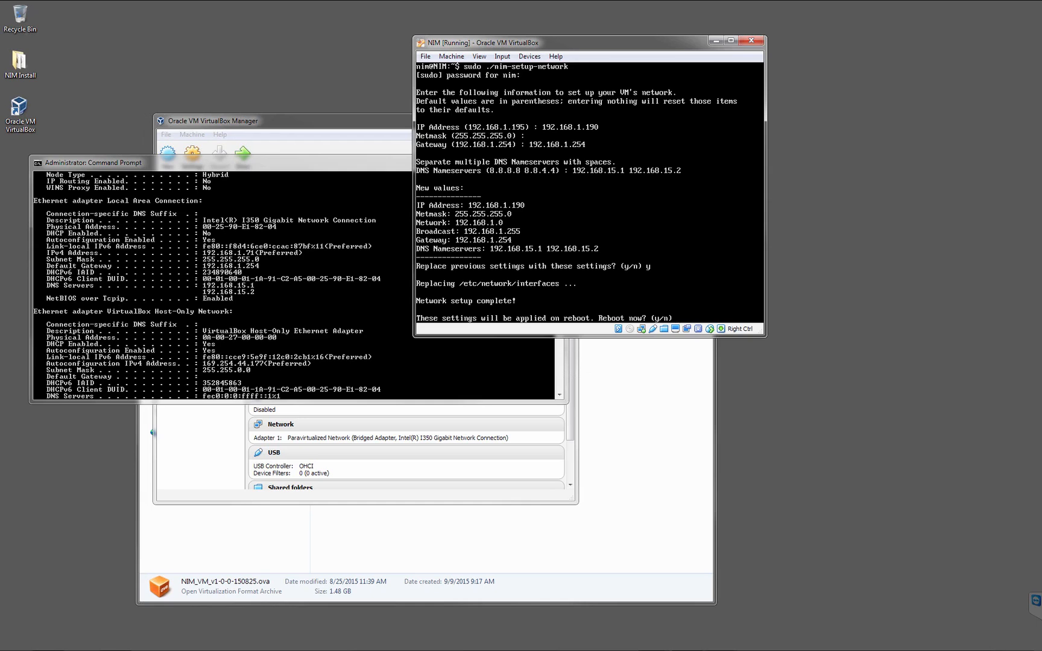
Agree to reboot the NIM machine so the new network settings are applied.
{"action": "type", "text": "y"}
{"action": "key", "text": "Return"}
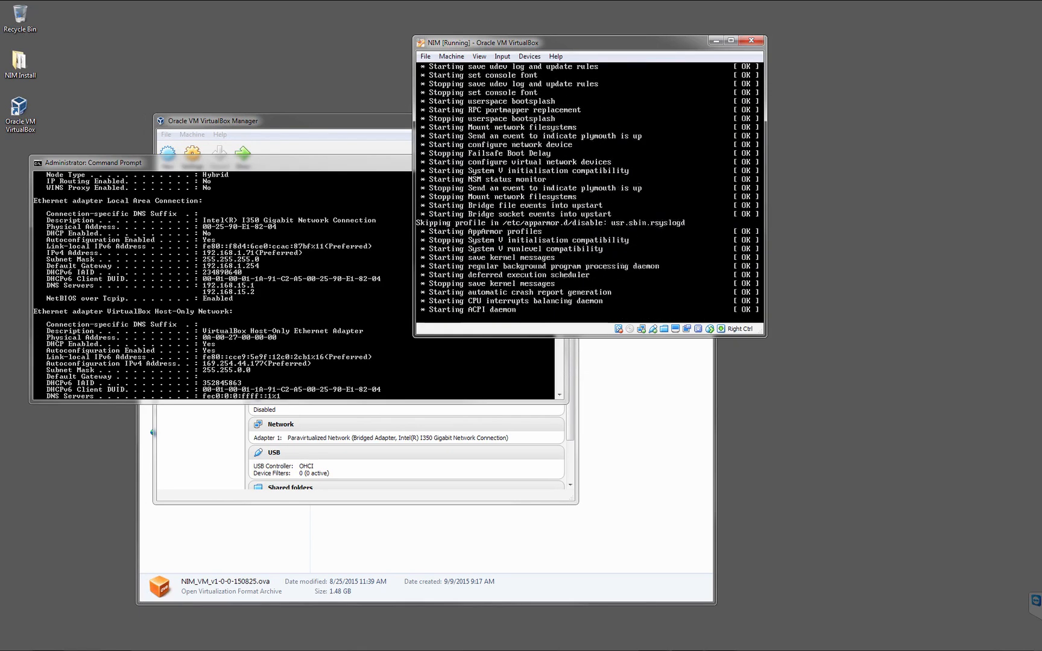
Switch to the Chrome browser and open the NIM server at 192.168.1.190 in a new tab.
{"action": "left_click", "coordinate": [49, 641]}
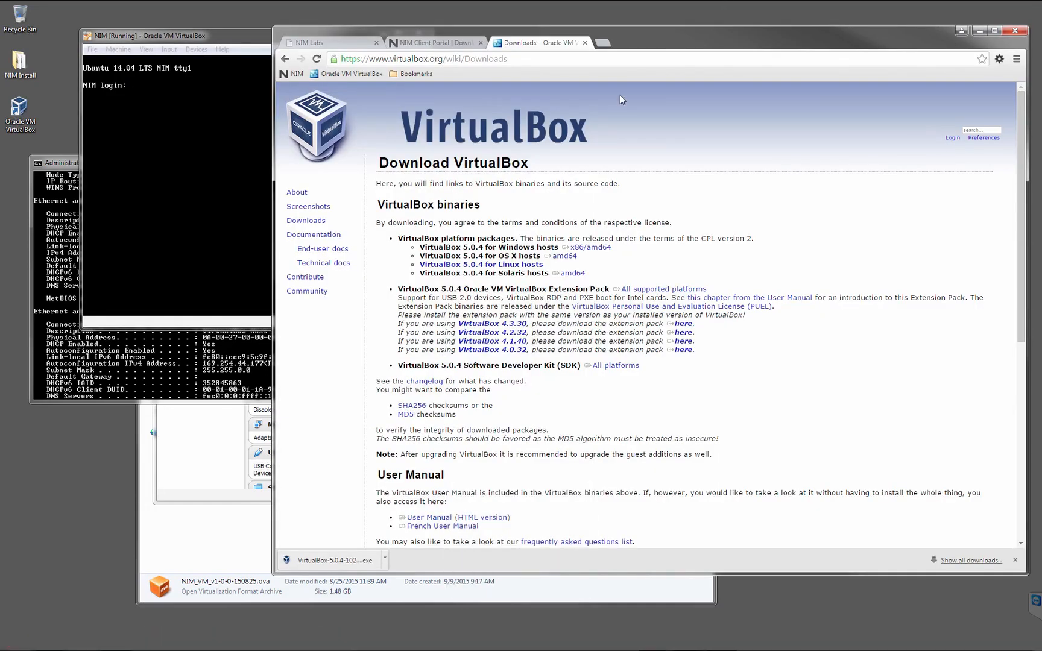
{"action": "left_click", "coordinate": [603, 42]}
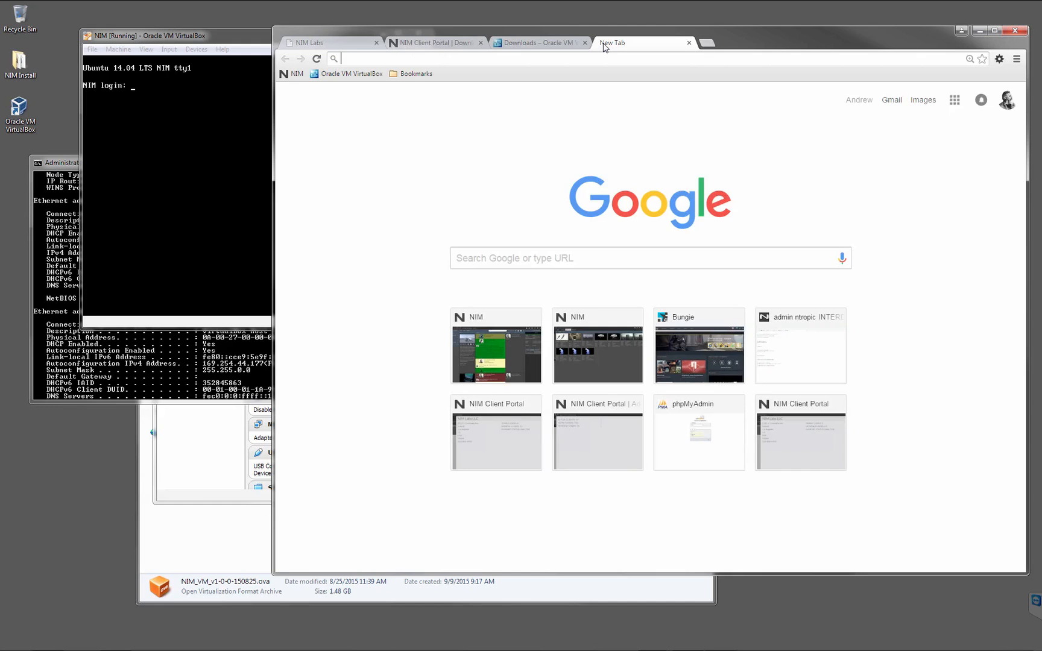
{"action": "type", "text": "192.1"}
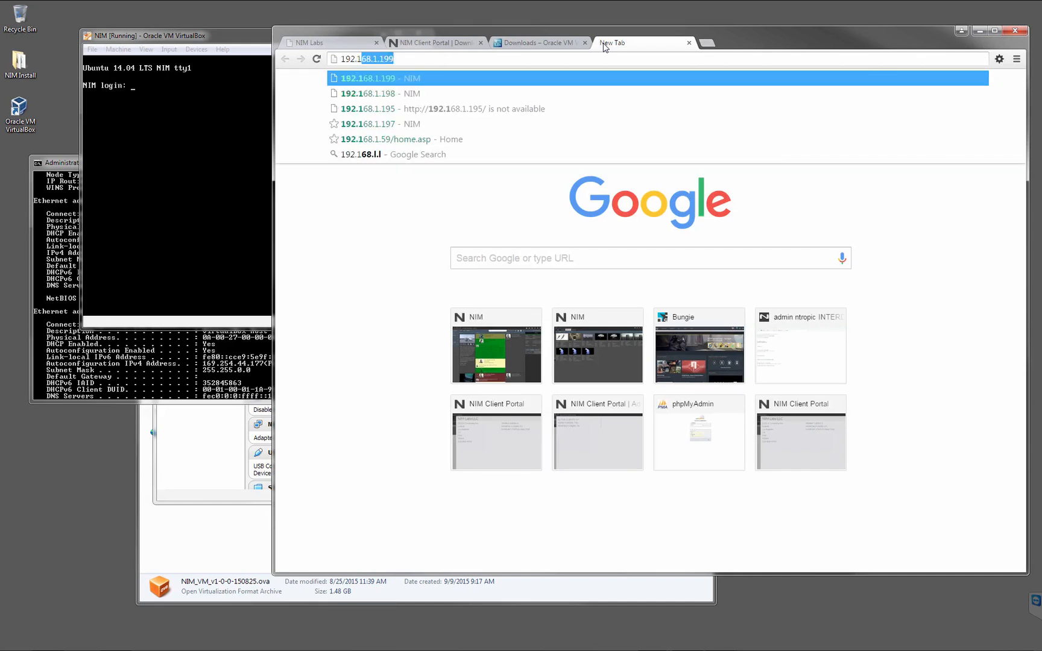
{"action": "type", "text": "68.1.1"}
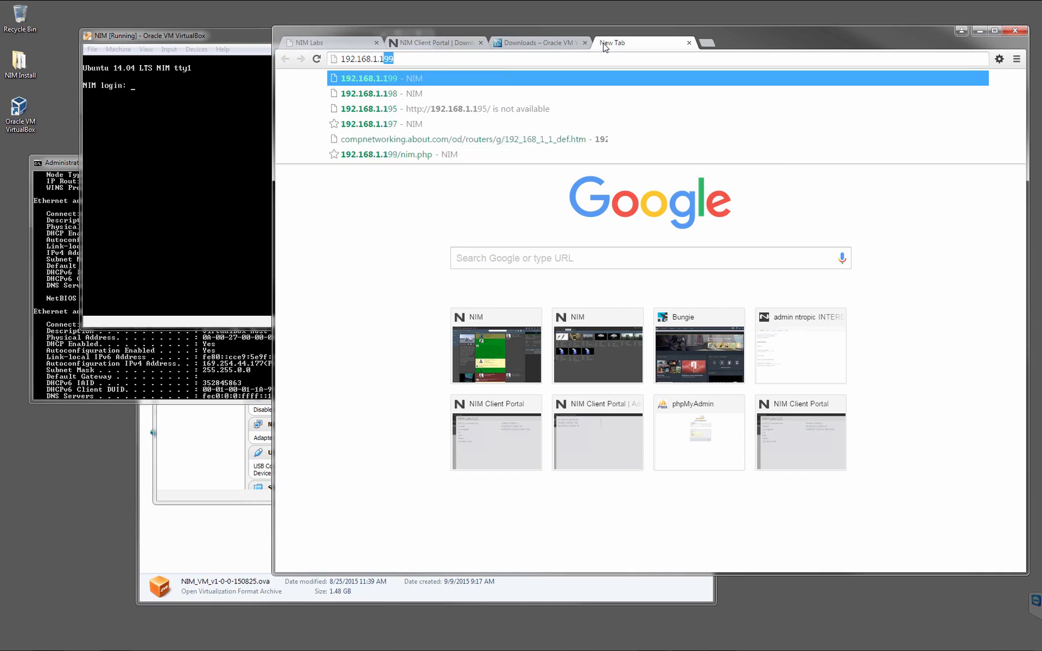
{"action": "type", "text": "90"}
{"action": "key", "text": "Return"}
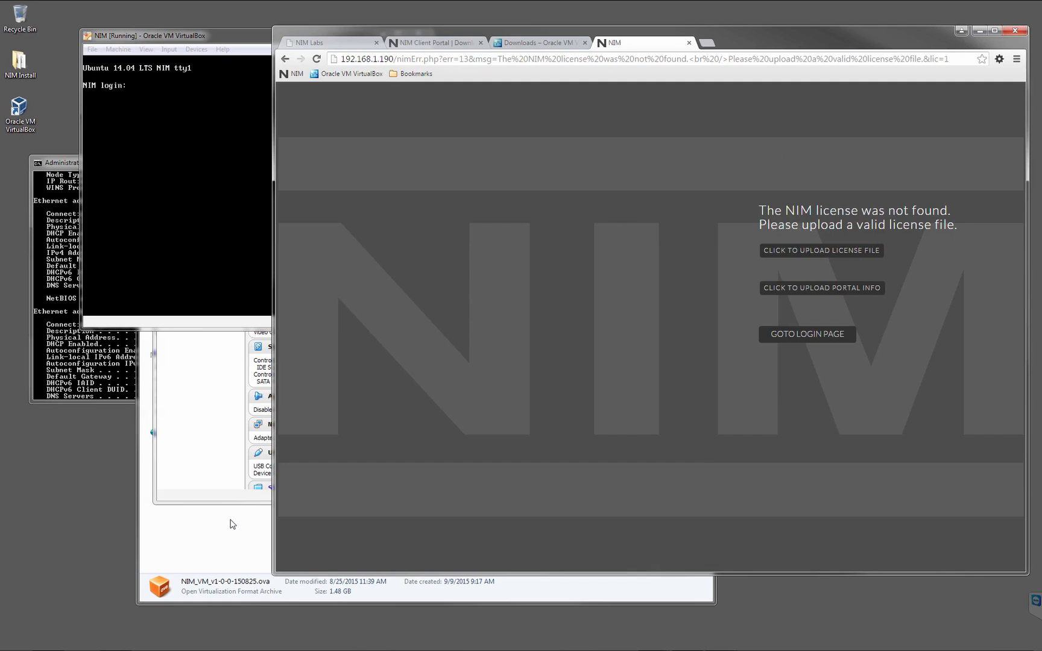
Upload nim_nimlabs.lic from the NIM Install folder as the license file and portal_nimlabs.nim as the portal info.
{"action": "left_click", "coordinate": [202, 545]}
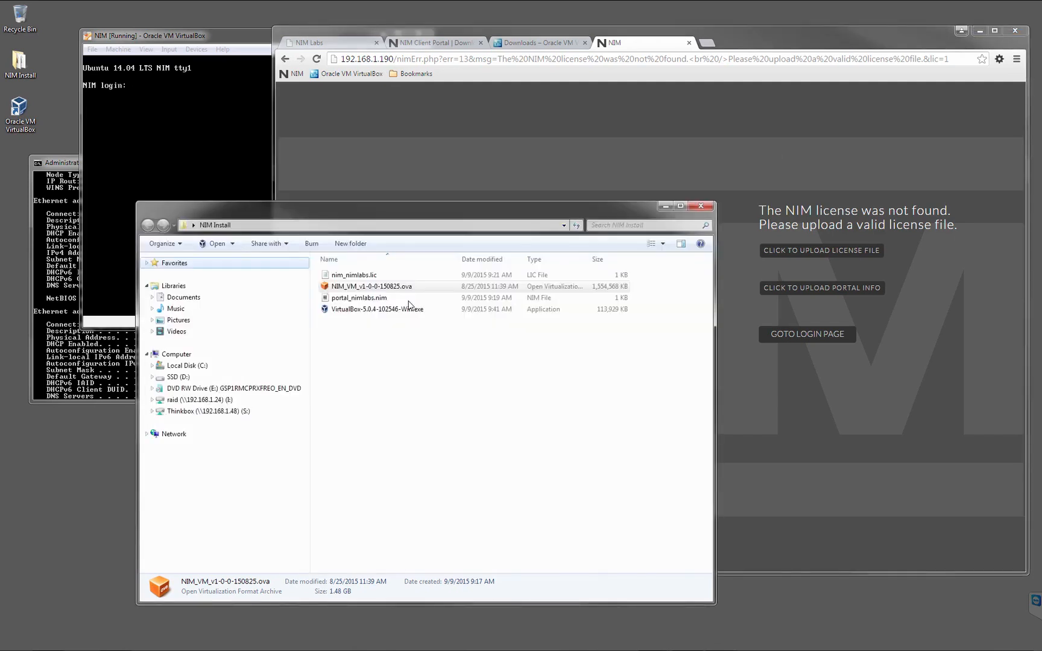
{"action": "left_click", "coordinate": [345, 279]}
{"action": "left_click_drag", "start_coordinate": [345, 278], "coordinate": [874, 254]}
{"action": "left_click", "coordinate": [212, 210]}
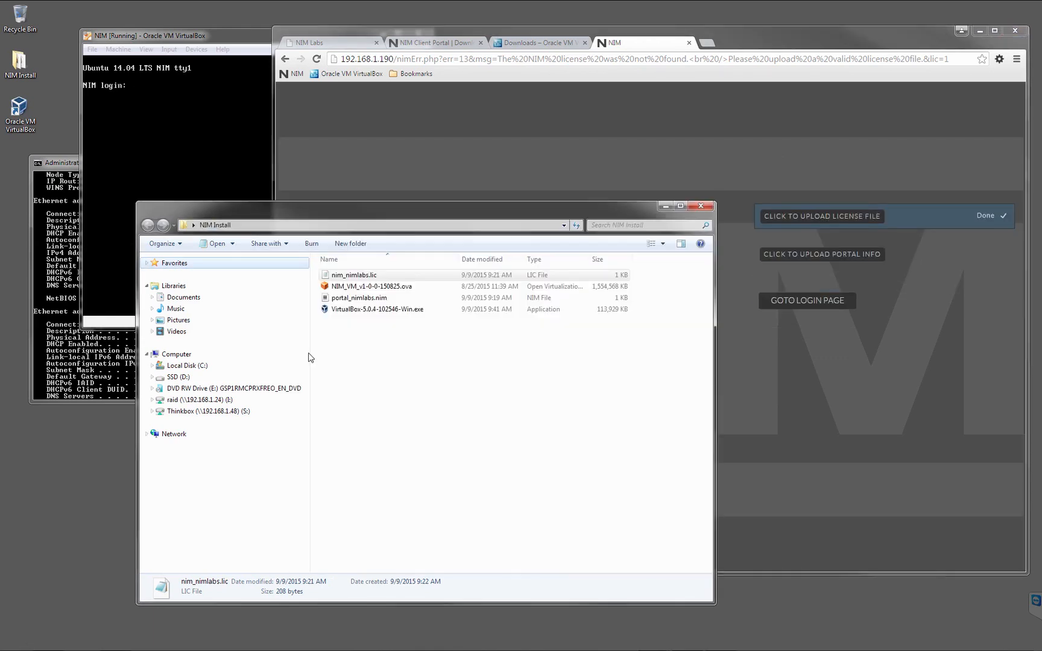
{"action": "left_click_drag", "start_coordinate": [358, 298], "coordinate": [876, 256]}
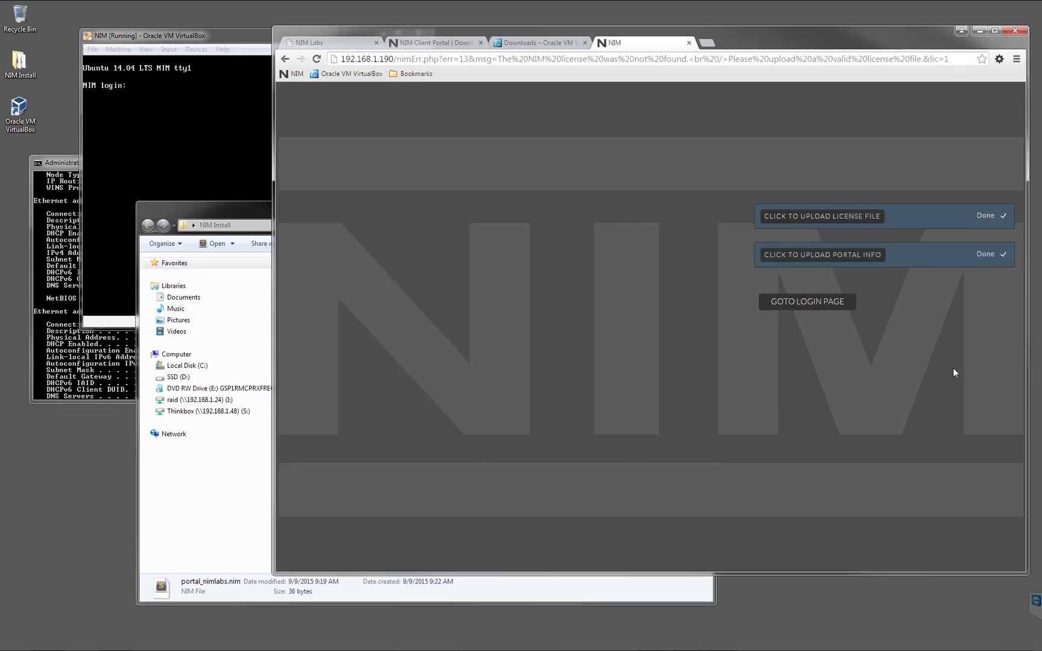
Log in to the NIM site as nim with the account password and accept the license agreement.
{"action": "left_click", "coordinate": [808, 302]}
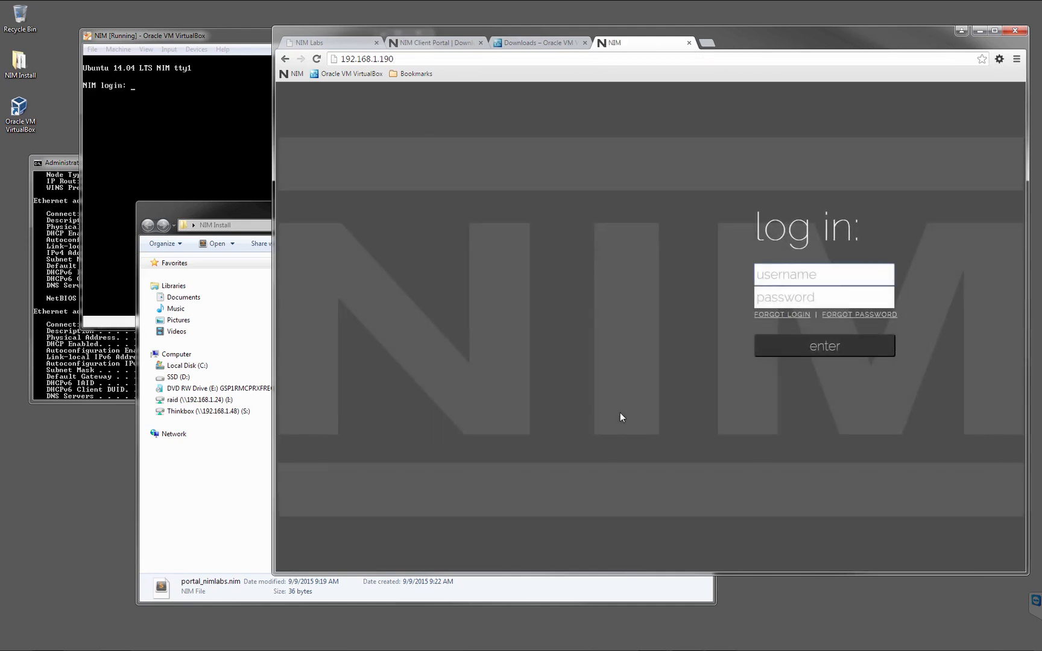
{"action": "type", "text": "nim"}
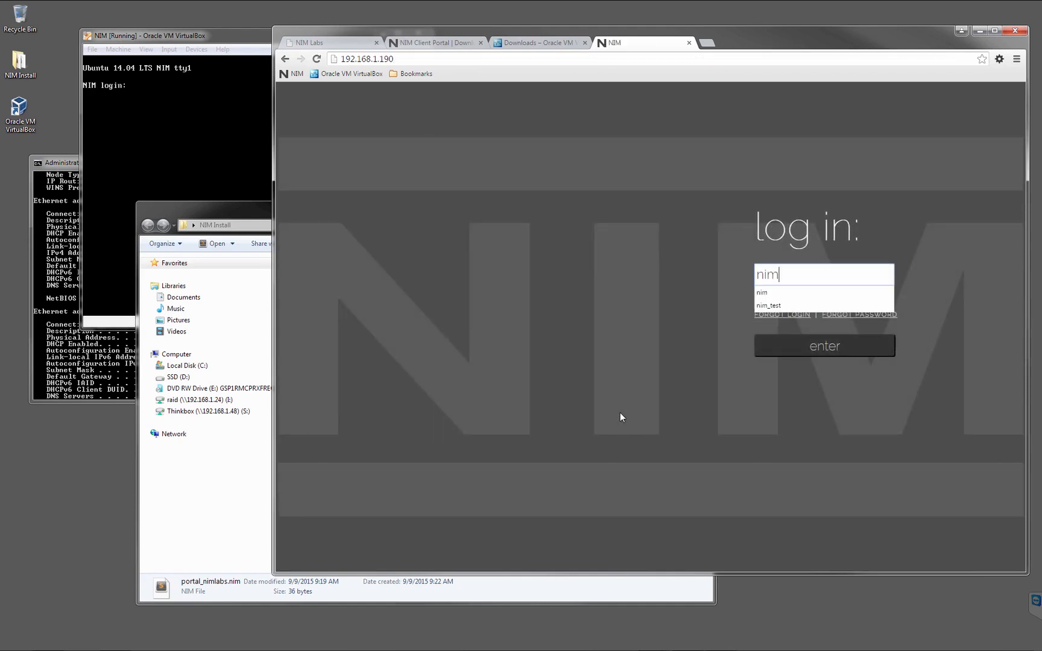
{"action": "key", "text": "Tab"}
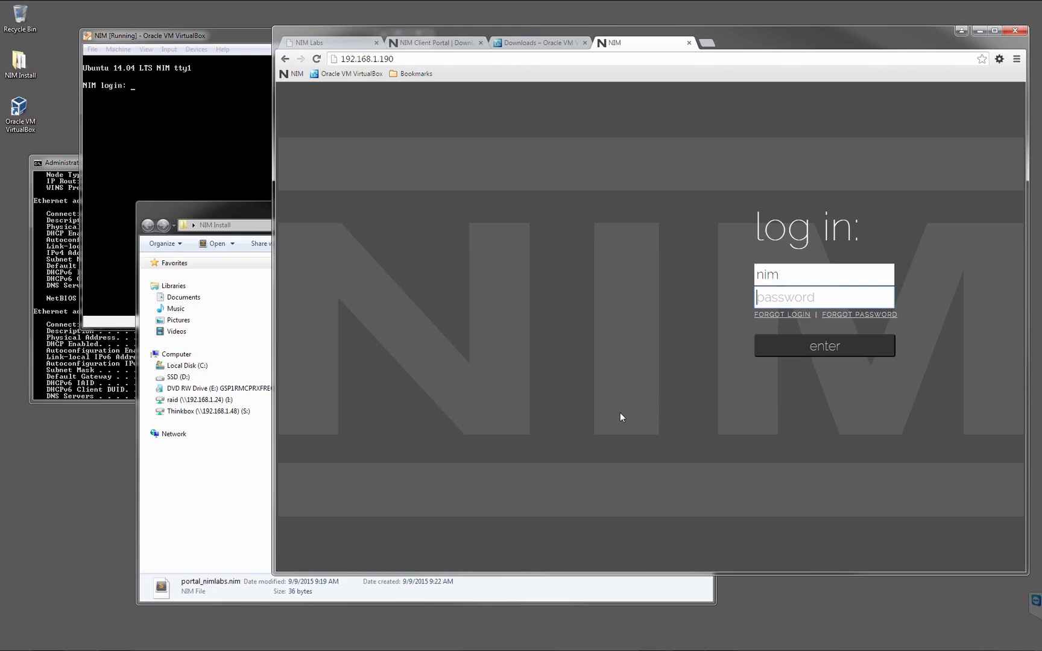
{"action": "type", "text": "template"}
{"action": "left_click", "coordinate": [826, 344]}
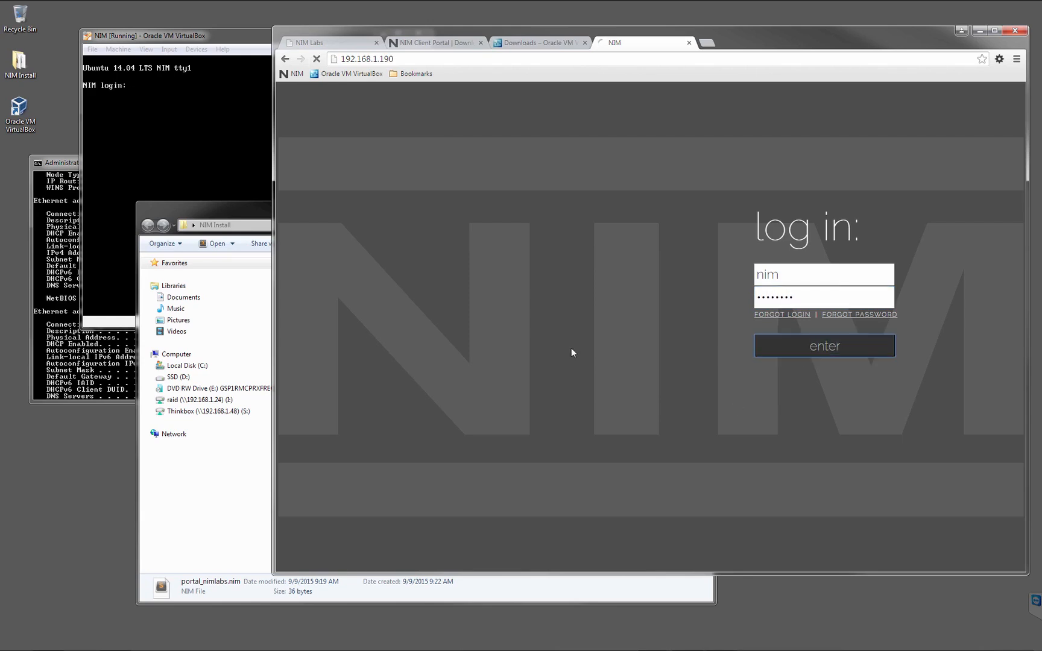
{"action": "scroll", "coordinate": [780, 340], "scroll_direction": "down", "scroll_amount": 20}
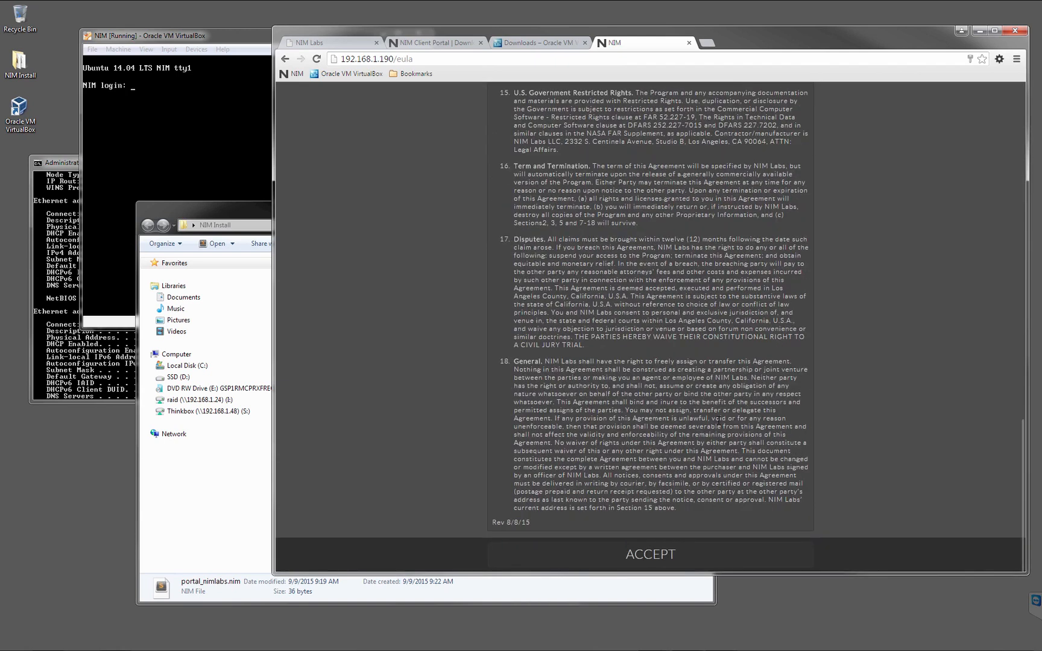
{"action": "left_click", "coordinate": [669, 553]}
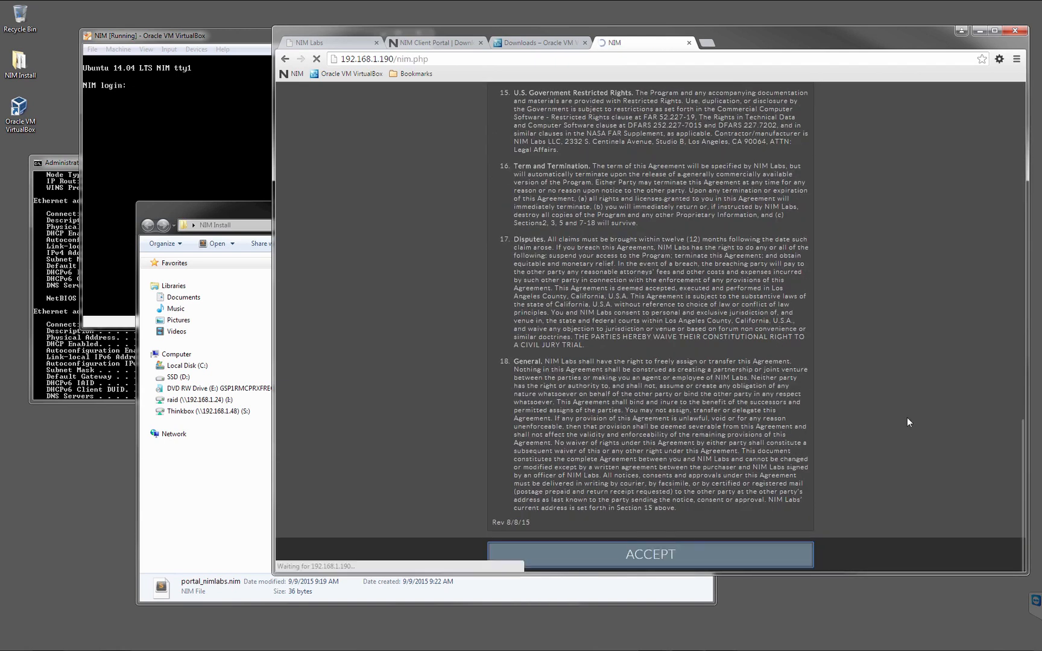